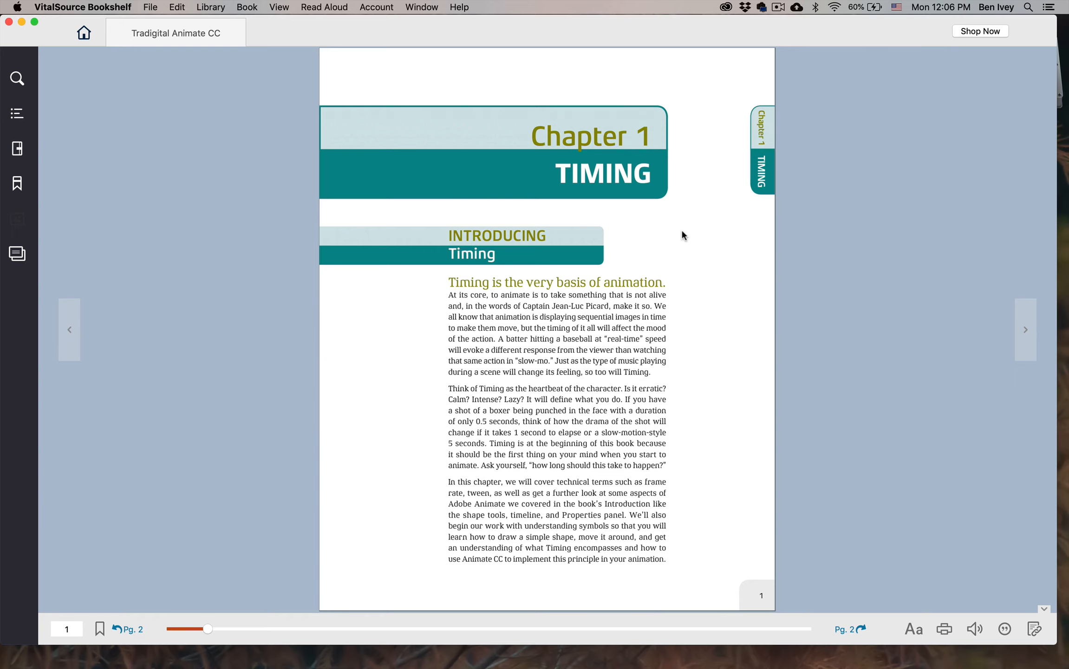
Page through the opening of the Timing chapter to read the bouncing ball setup instructions
{"action": "key", "text": "Right"}
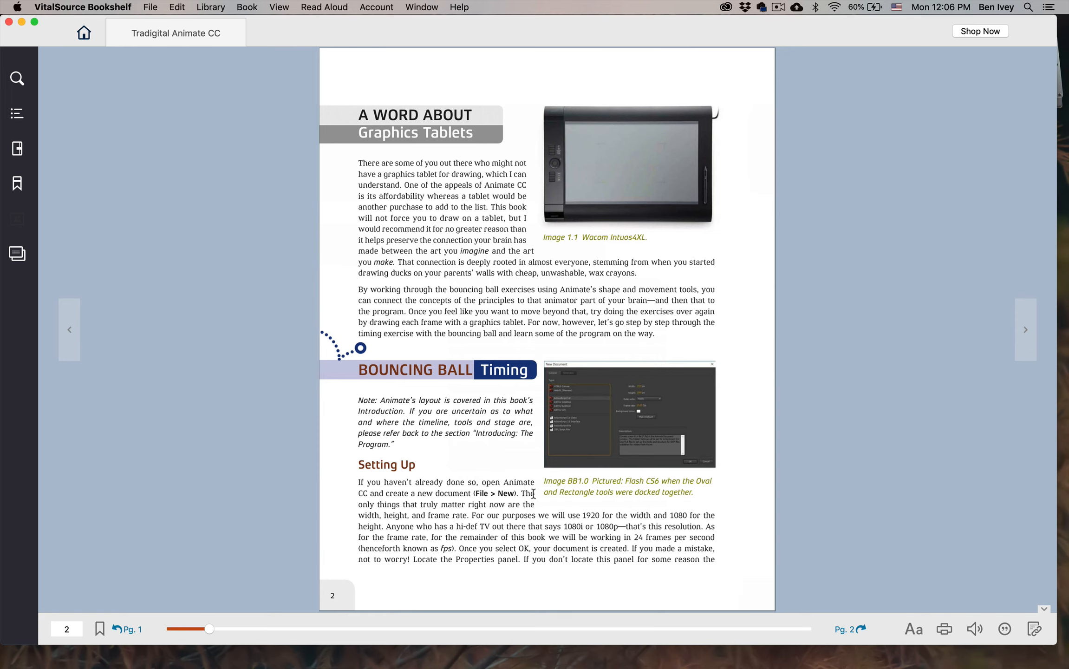
{"action": "key", "text": "Right"}
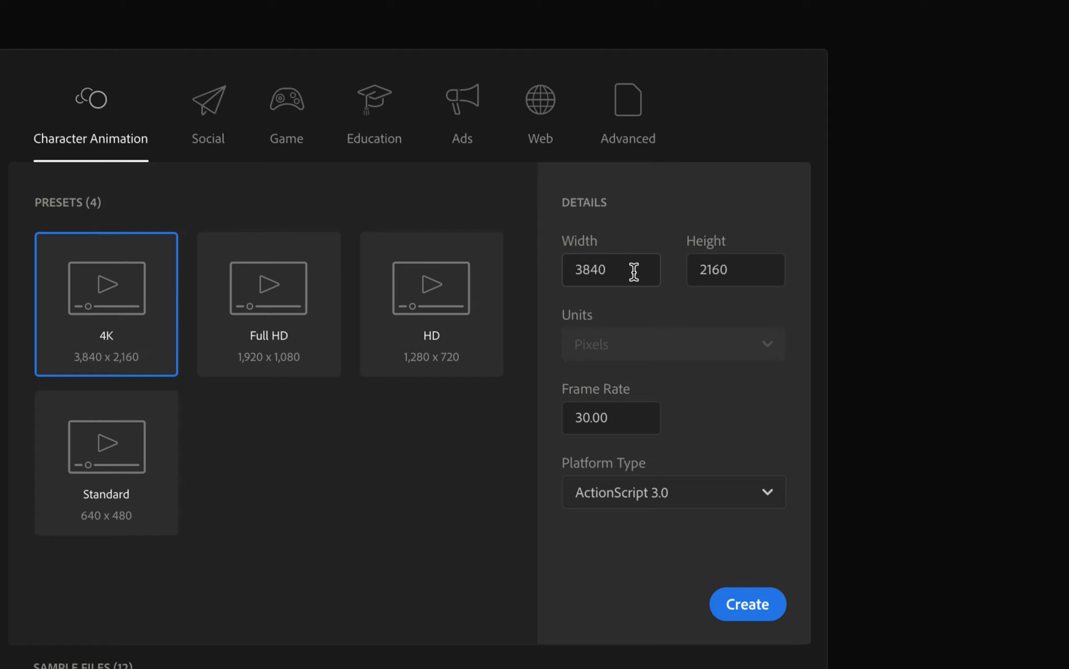
Create a new Character Animation document 1920 wide by 1080 high with a frame rate of 24 fps
{"action": "double_click", "coordinate": [633, 272]}
{"action": "type", "text": "1920"}
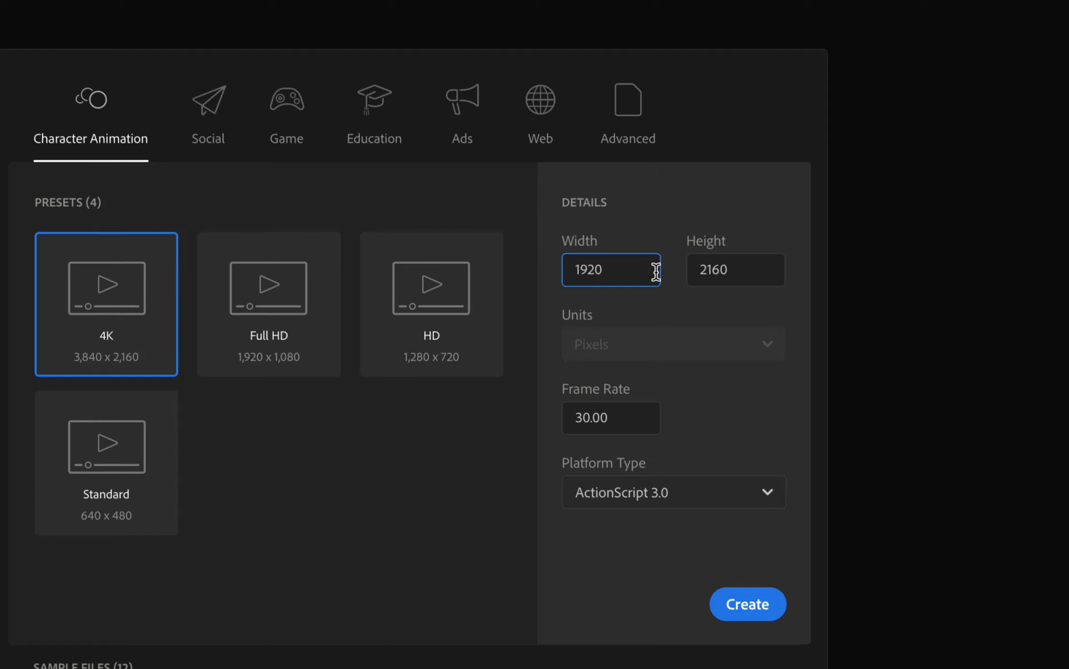
{"action": "double_click", "coordinate": [708, 270]}
{"action": "type", "text": "1080"}
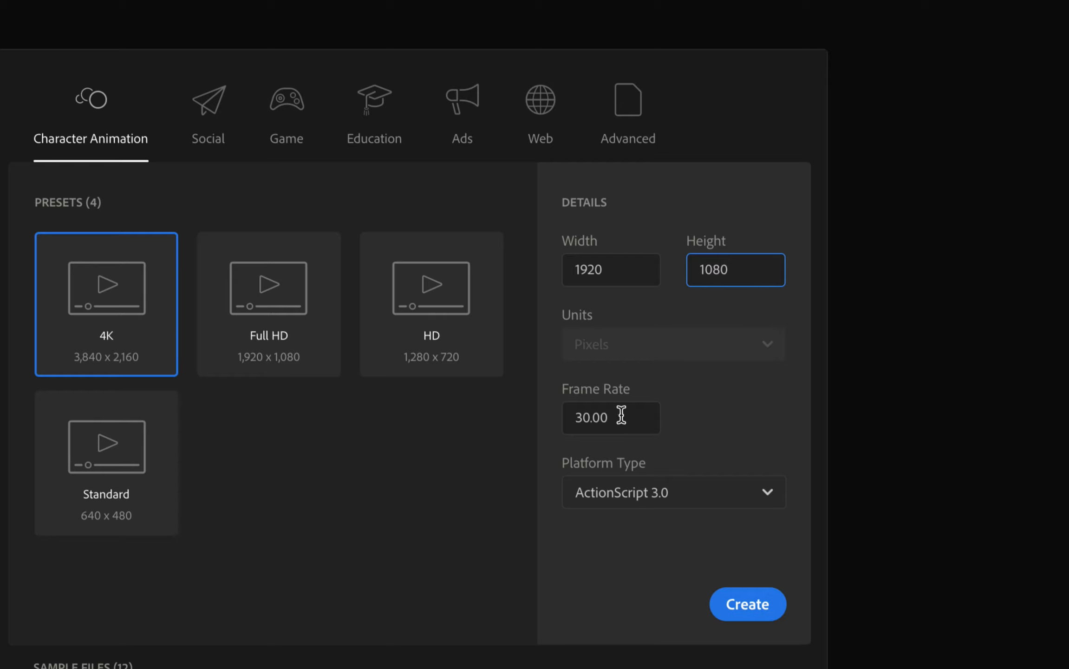
{"action": "double_click", "coordinate": [597, 417]}
{"action": "type", "text": "24"}
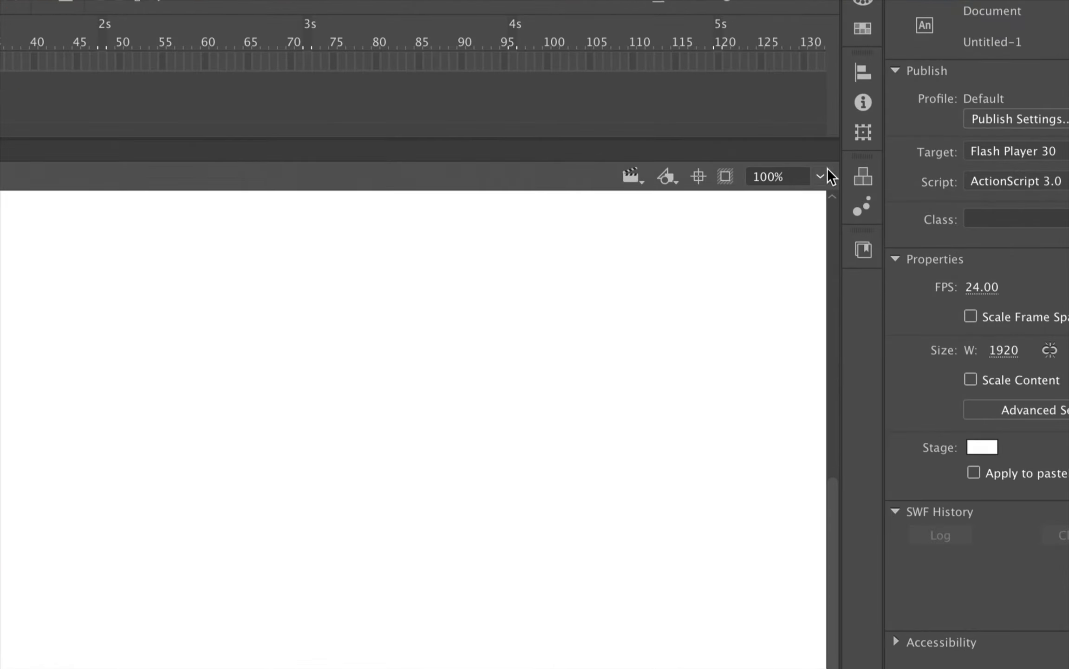
Save the new document to the Desktop as SimpleBallBounce in Animate Document (*.fla) format
{"action": "left_click", "coordinate": [820, 177]}
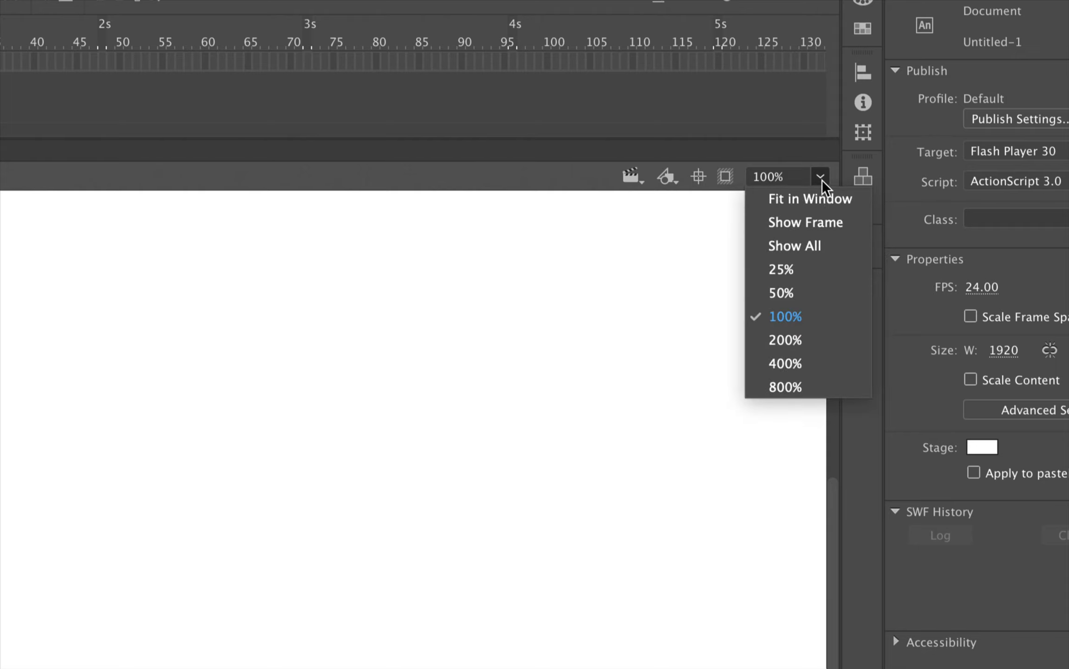
{"action": "left_click", "coordinate": [814, 219]}
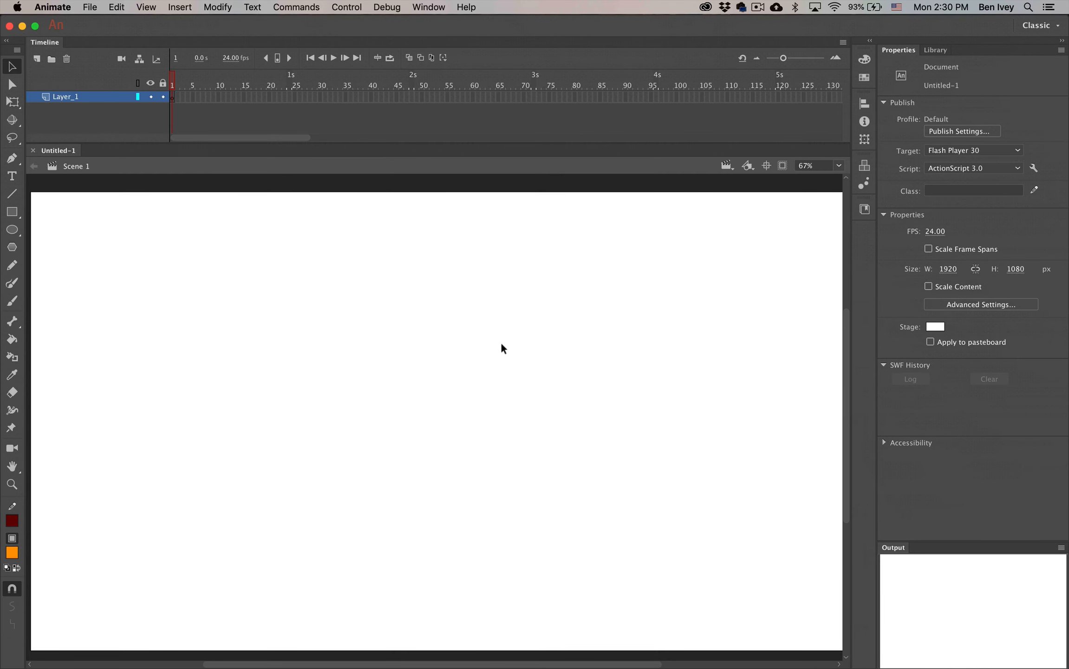
{"action": "left_click", "coordinate": [90, 7]}
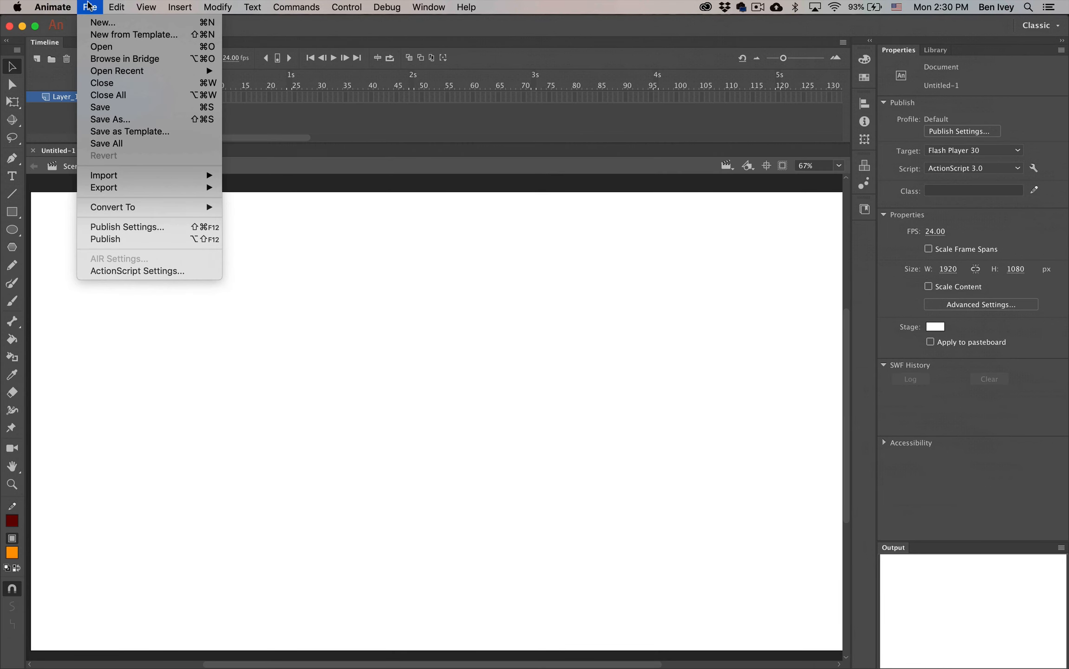
{"action": "left_click", "coordinate": [105, 107]}
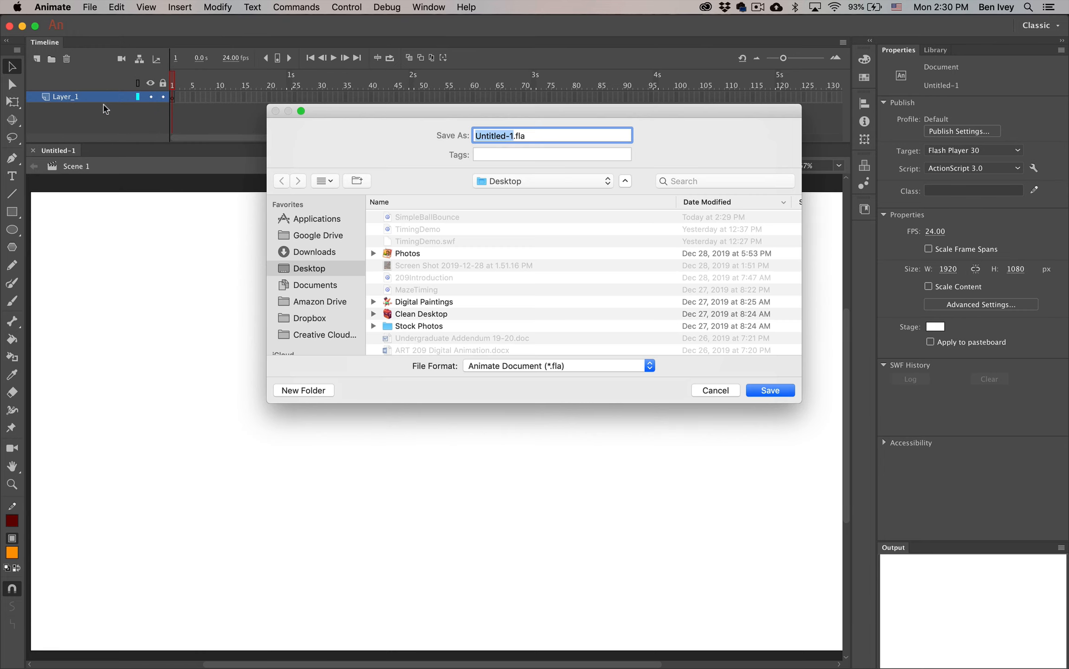
{"action": "type", "text": "SimpleBallBounc"}
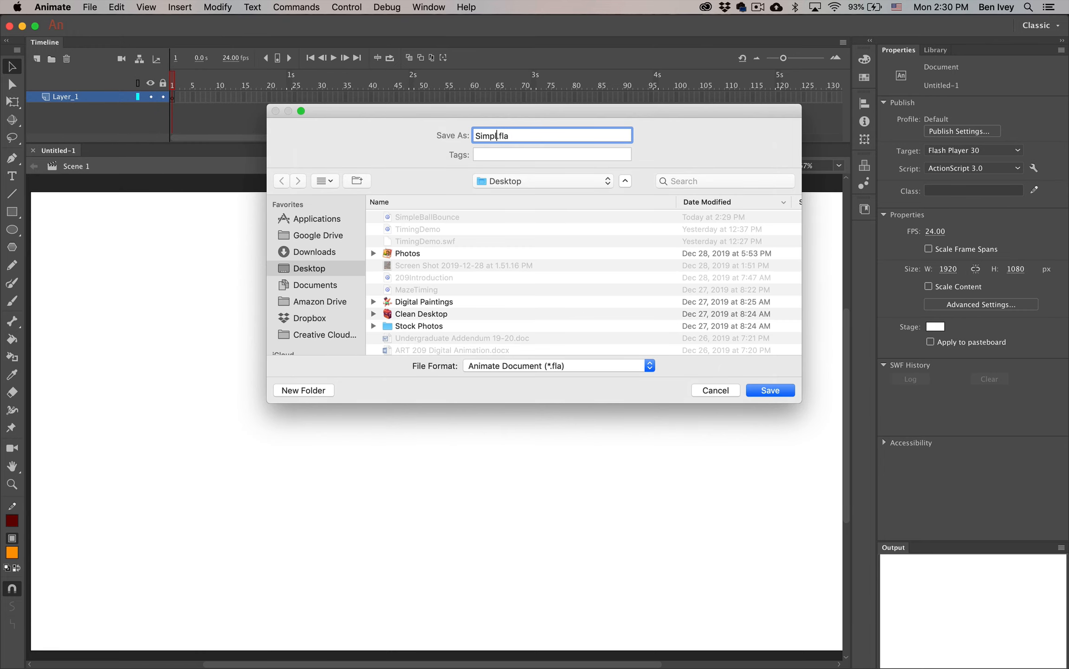
{"action": "type", "text": "e"}
{"action": "left_click", "coordinate": [766, 389]}
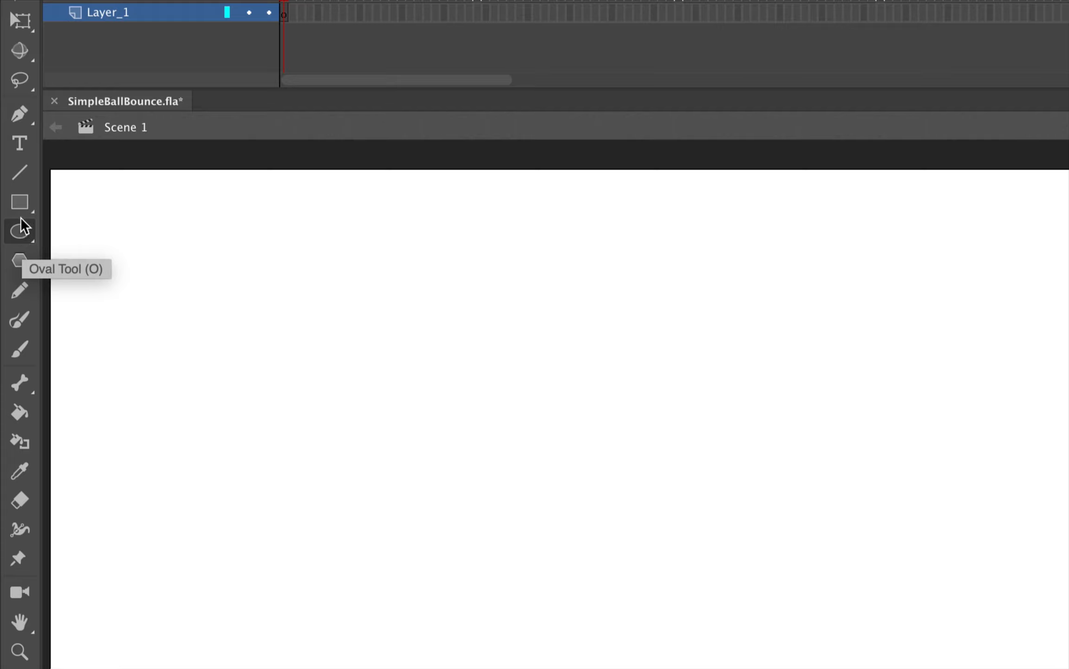
Draw a green circle about 211 px in diameter near the stage's upper-left corner with the Oval Tool
{"action": "left_click", "coordinate": [20, 232]}
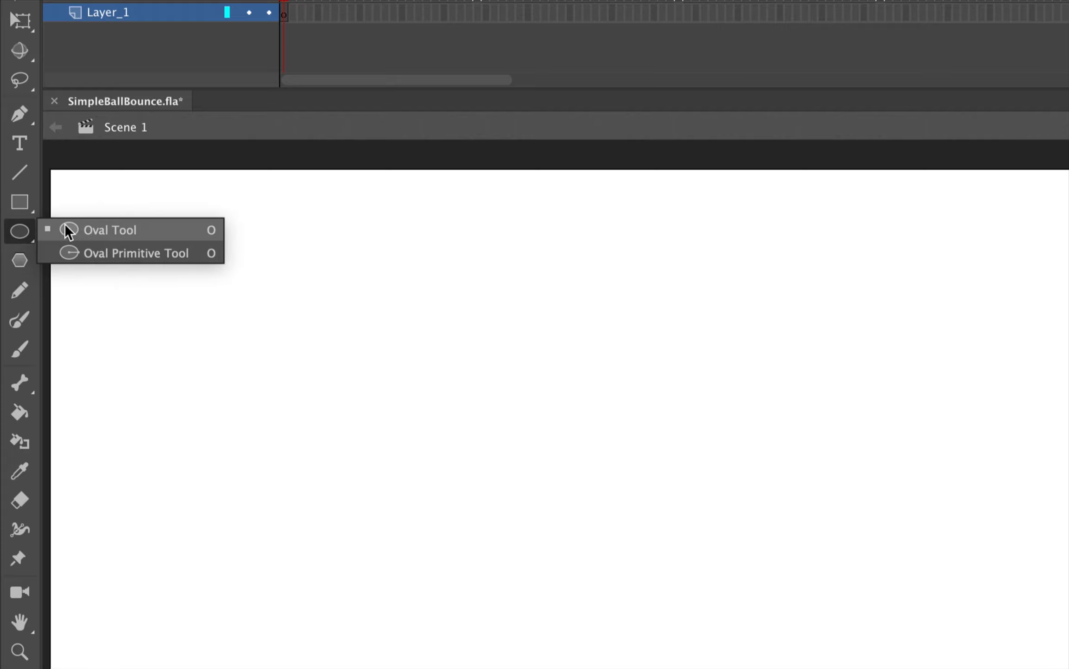
{"action": "left_click", "coordinate": [82, 230]}
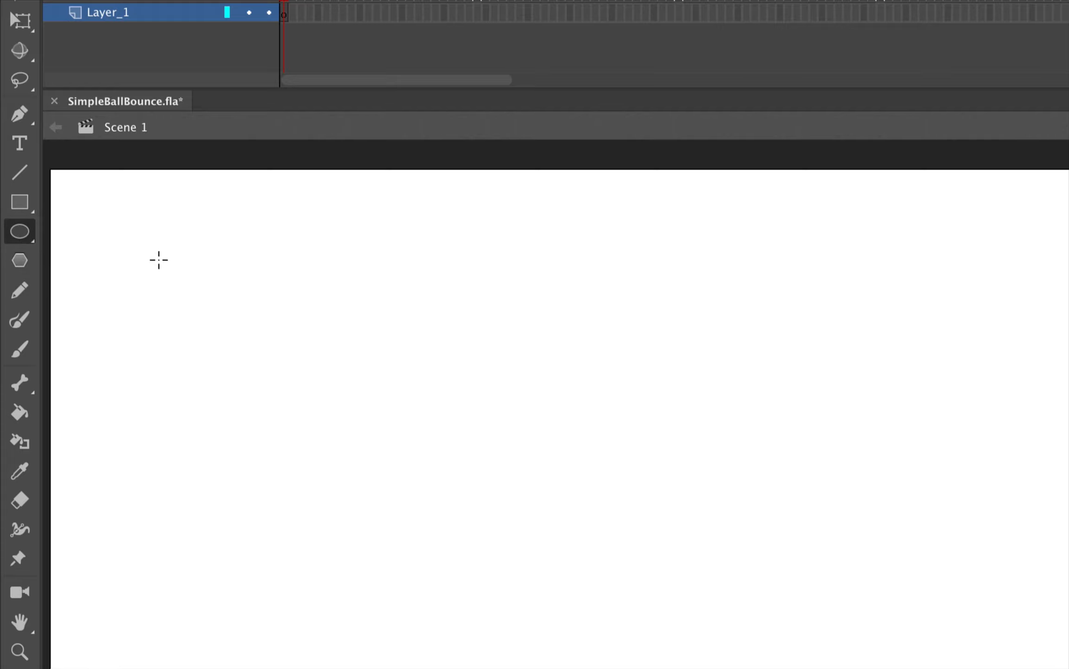
{"action": "left_click_drag", "start_coordinate": [152, 229], "coordinate": [176, 254]}
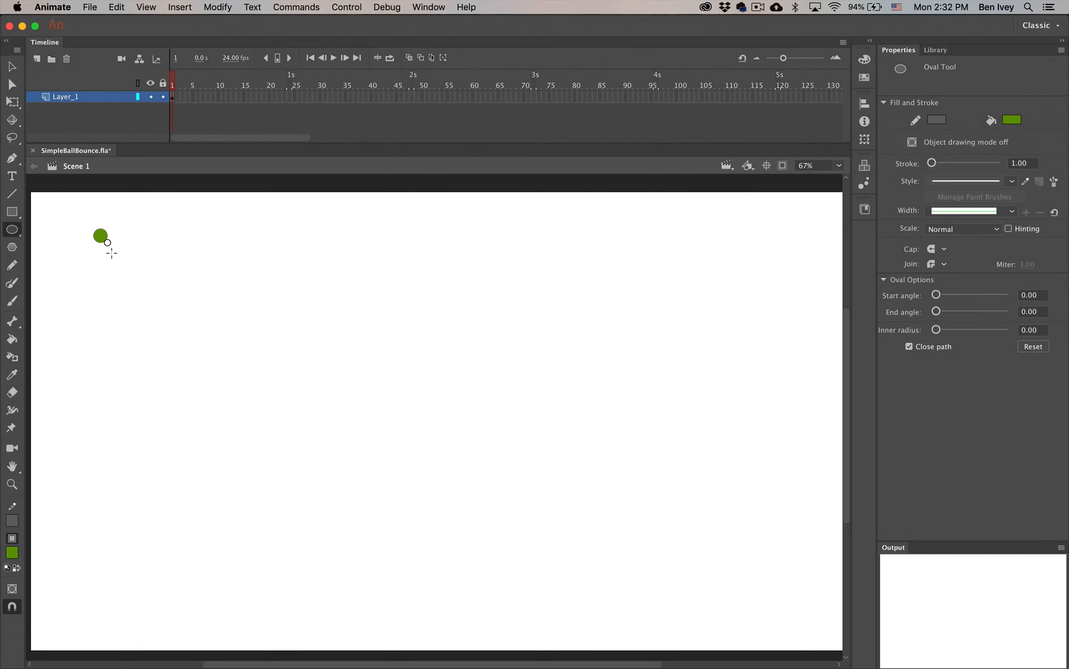
{"action": "mouse_move", "coordinate": [109, 243]}
{"action": "left_mouse_down"}
{"action": "mouse_move", "coordinate": [148, 300]}
{"action": "mouse_move", "coordinate": [188, 323]}
{"action": "mouse_move", "coordinate": [138, 282]}
{"action": "mouse_move", "coordinate": [184, 318]}
{"action": "left_mouse_up"}
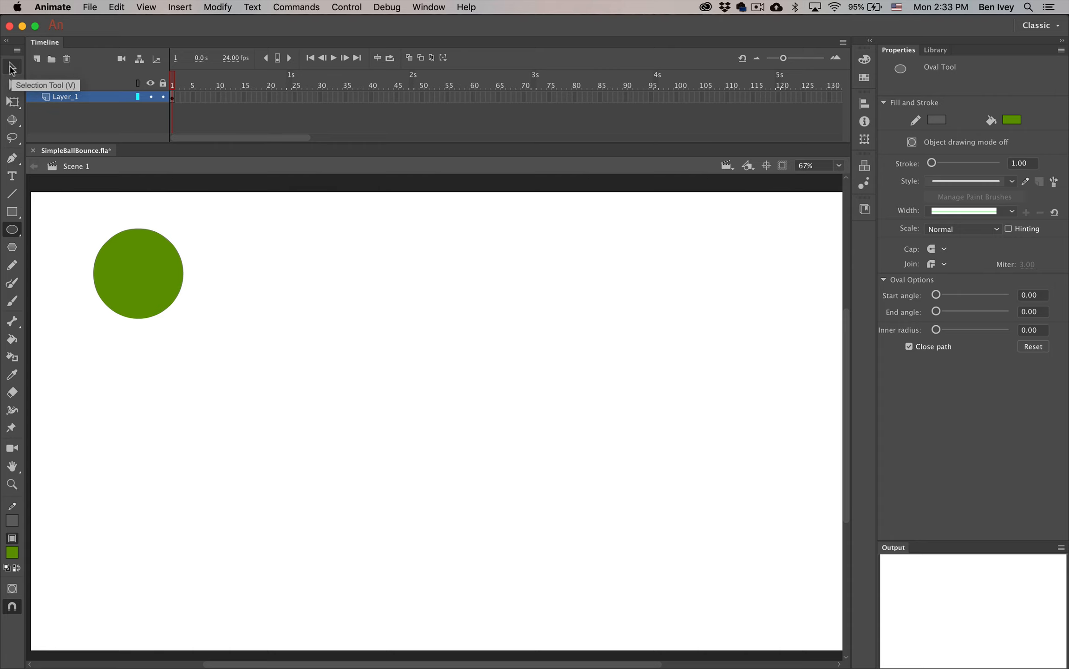
Select the whole circle, nudge it slightly left, and convert it to a Graphic symbol named Ball with centre registration
{"action": "left_click", "coordinate": [11, 67]}
{"action": "left_click_drag", "start_coordinate": [76, 215], "coordinate": [208, 340]}
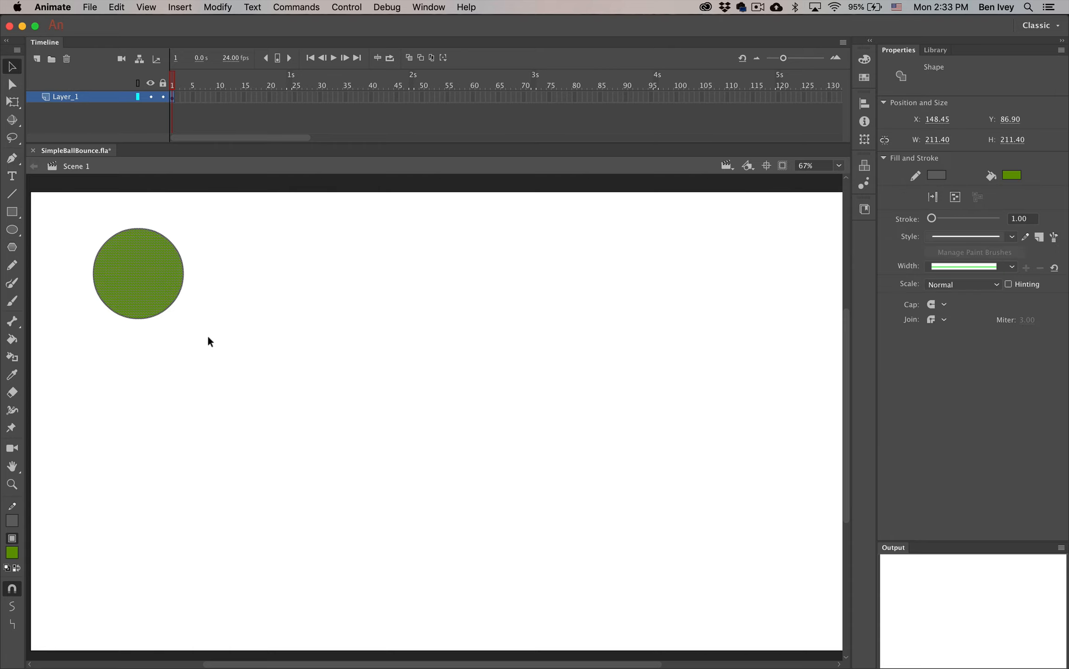
{"action": "key", "text": "Left"}
{"action": "right_click", "coordinate": [142, 272]}
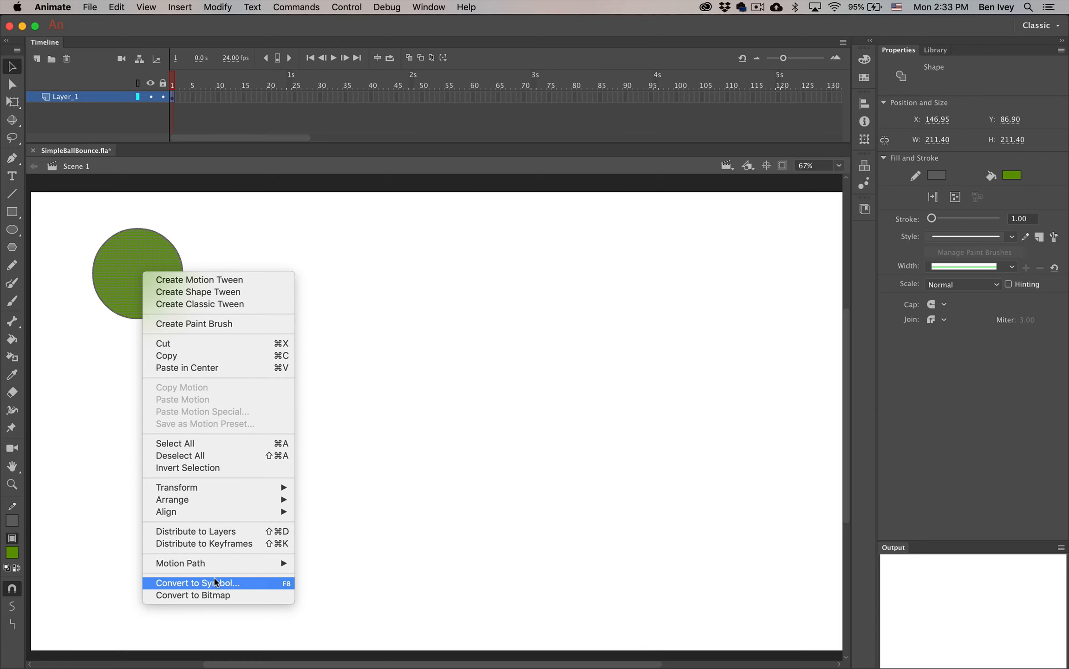
{"action": "left_click", "coordinate": [286, 586]}
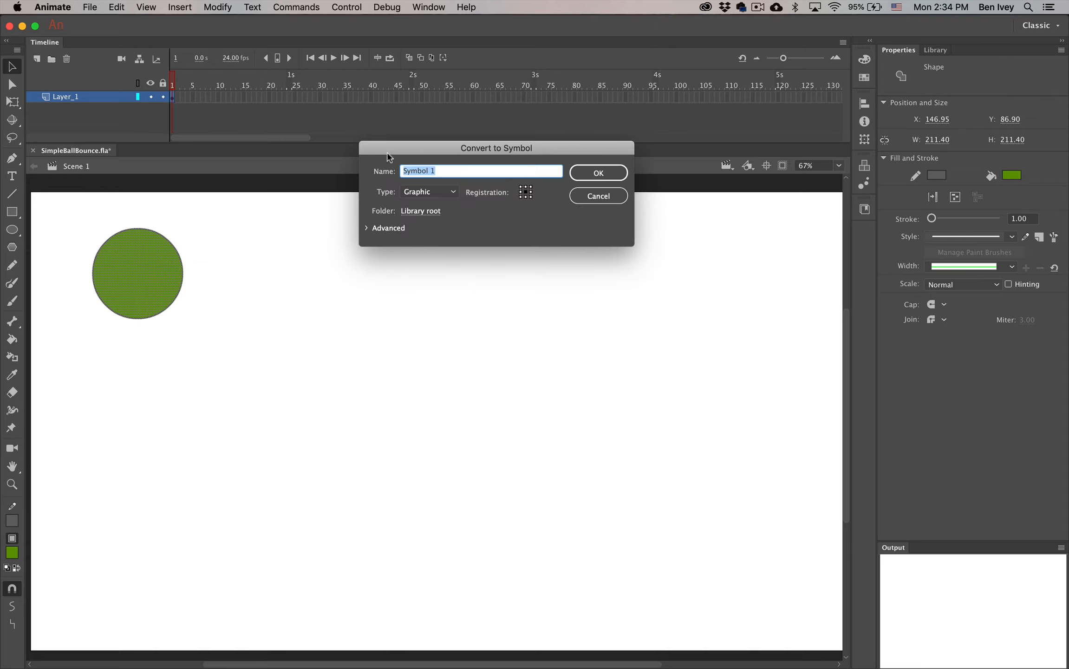
{"action": "type", "text": "Ball"}
{"action": "left_click", "coordinate": [525, 192]}
{"action": "left_click", "coordinate": [600, 182]}
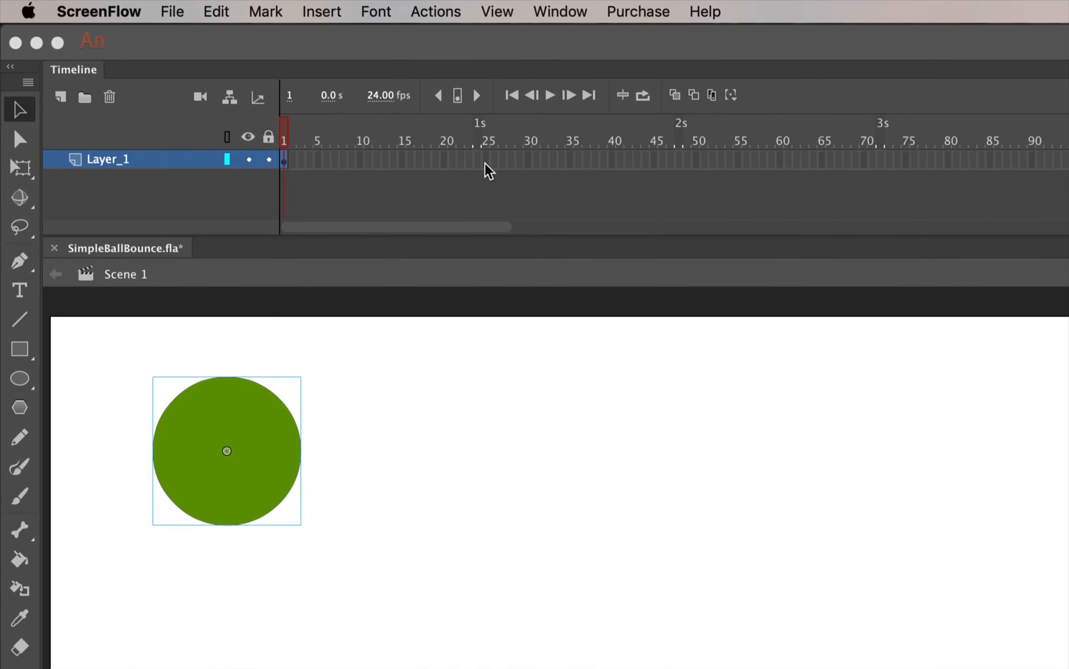
Insert a keyframe at frame 25 of Layer_1 to hold the ball's starting position
{"action": "left_click", "coordinate": [486, 167]}
{"action": "left_click", "coordinate": [486, 160]}
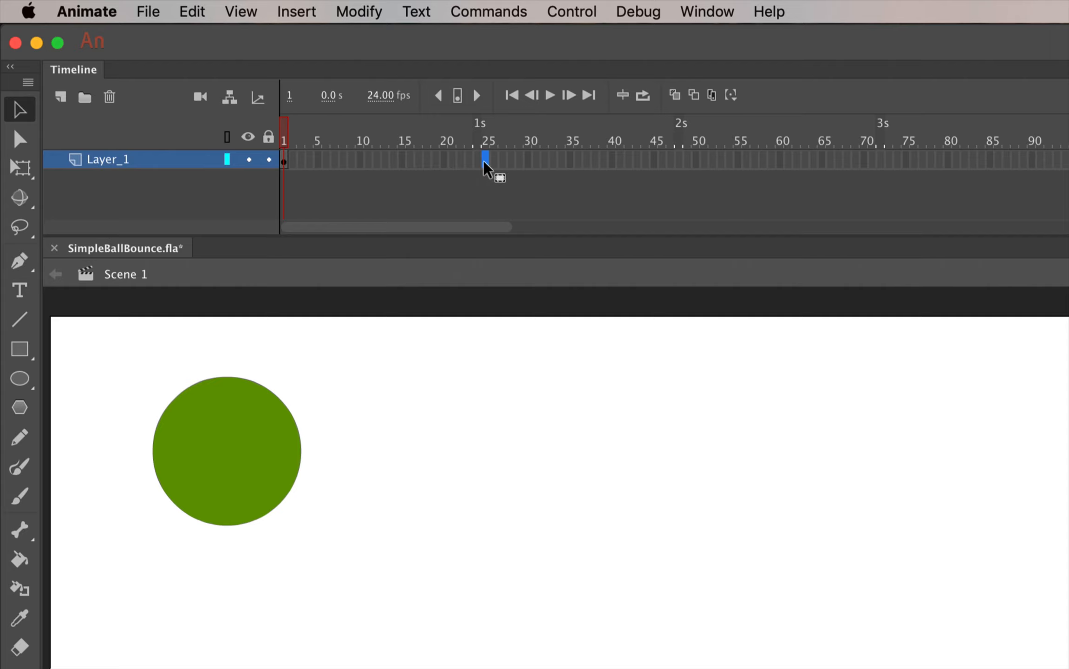
{"action": "right_click", "coordinate": [485, 162]}
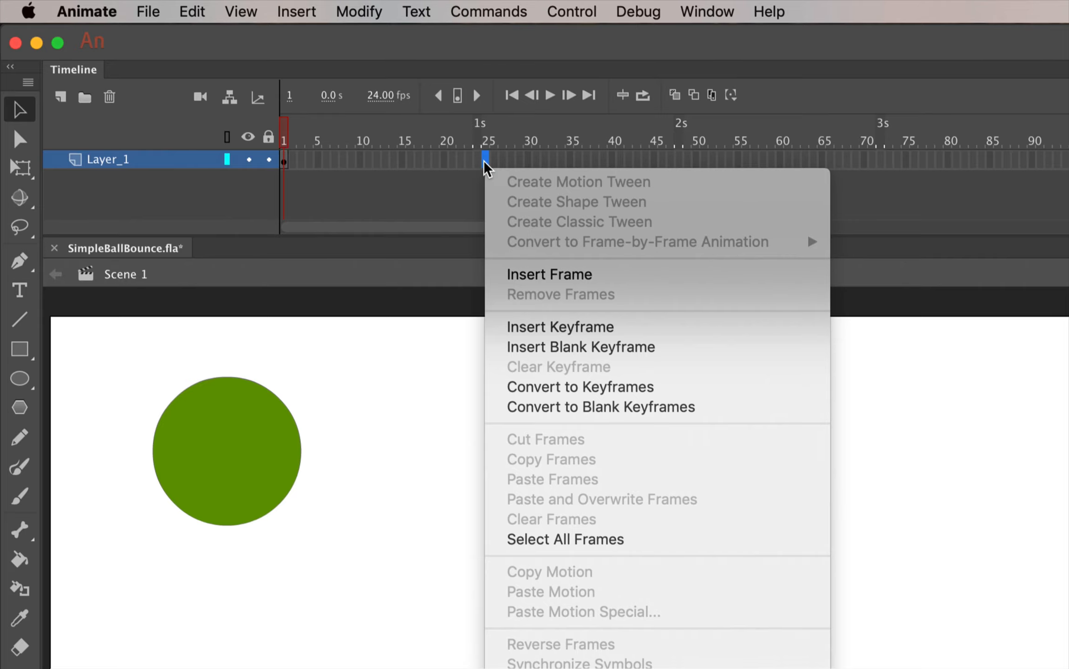
{"action": "left_click", "coordinate": [574, 338]}
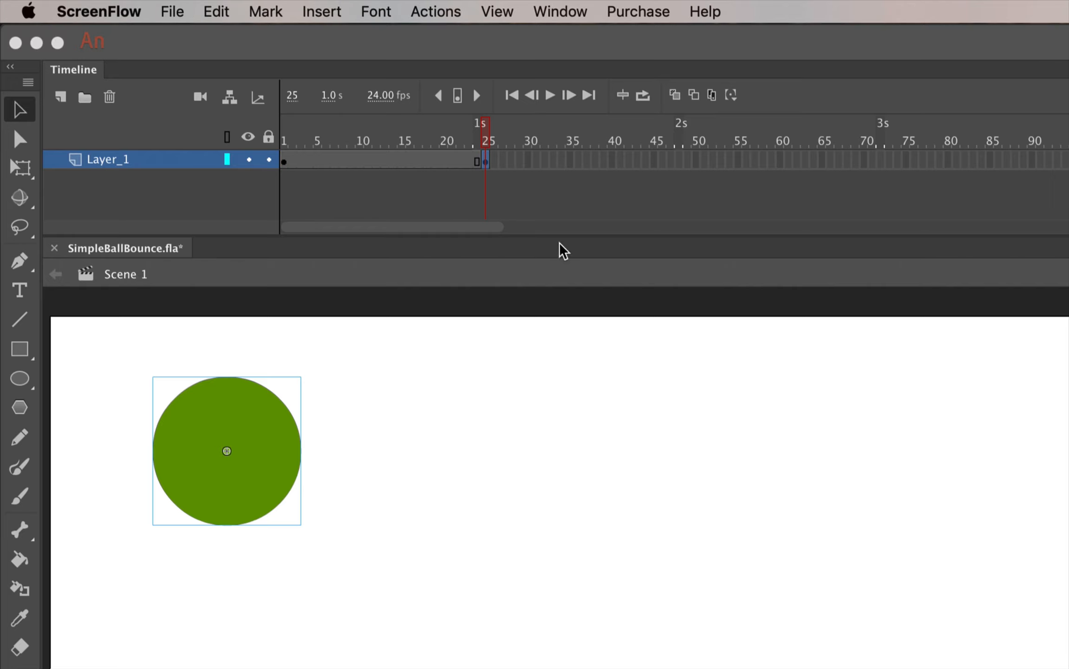
Insert a keyframe at frame 13 and move the ball straight down near the stage's lower edge, at about Y 893
{"action": "left_click", "coordinate": [381, 163]}
{"action": "left_click", "coordinate": [384, 162]}
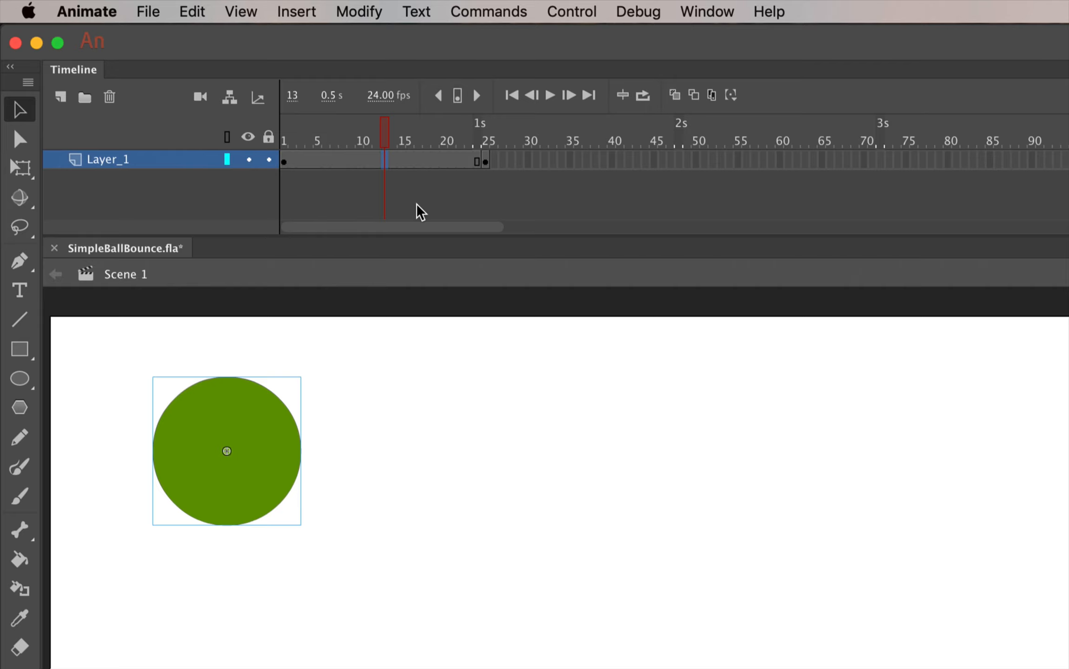
{"action": "key", "text": "F6"}
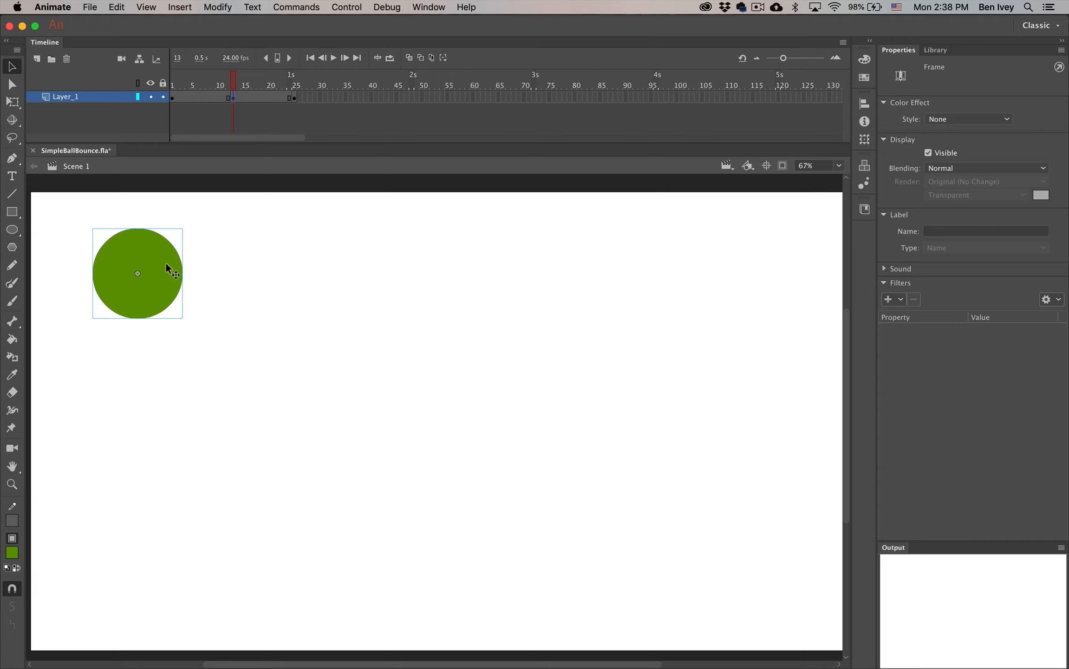
{"action": "left_click_drag", "start_coordinate": [165, 266], "coordinate": [151, 559]}
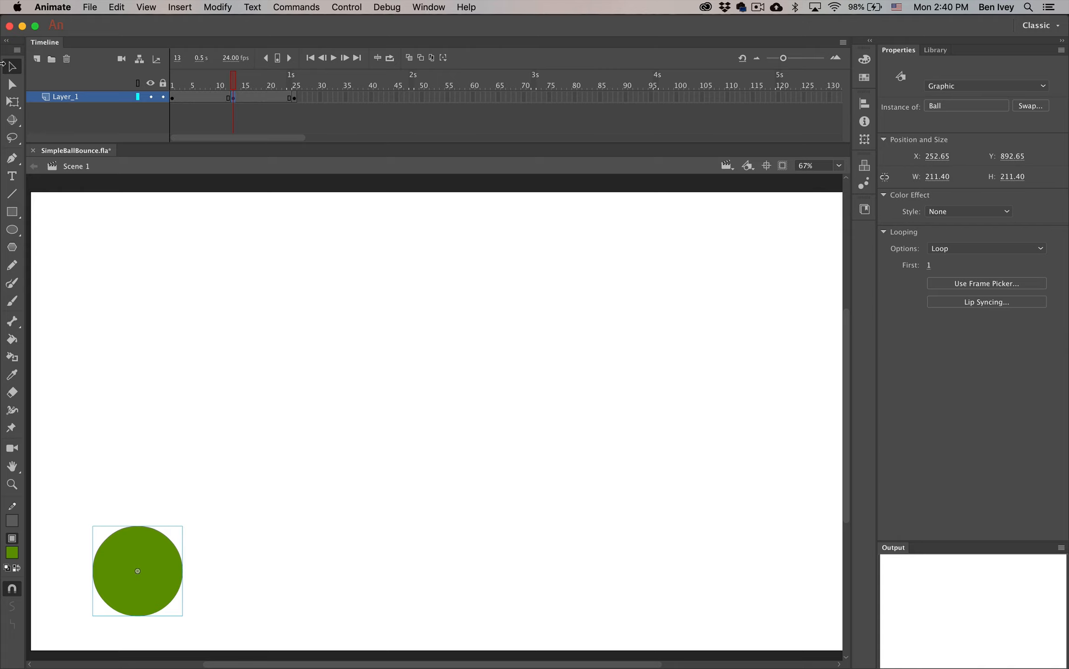
Create classic tweens on Layer_1 from frame 1 to 13 and from frame 13 to 25
{"action": "left_click", "coordinate": [172, 97]}
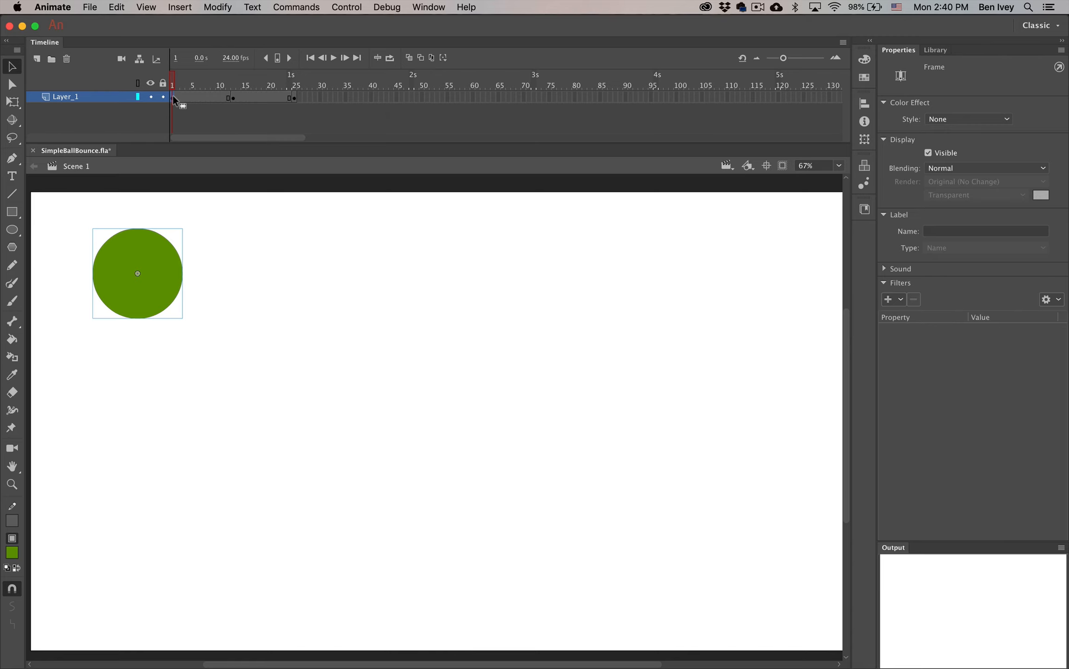
{"action": "right_click", "coordinate": [172, 98]}
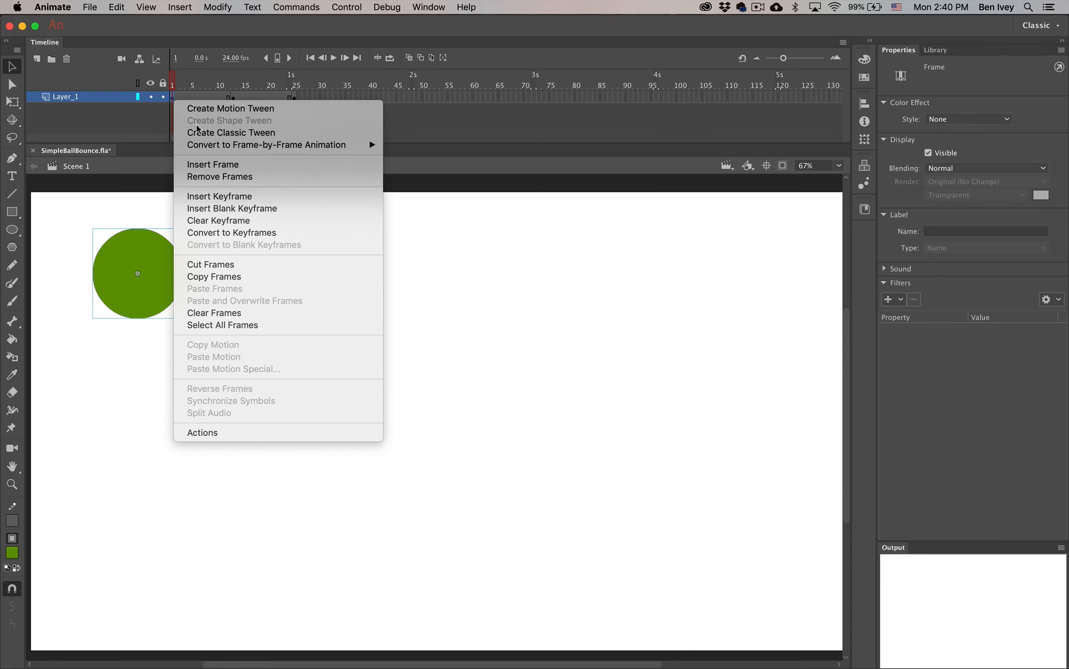
{"action": "left_click", "coordinate": [199, 133]}
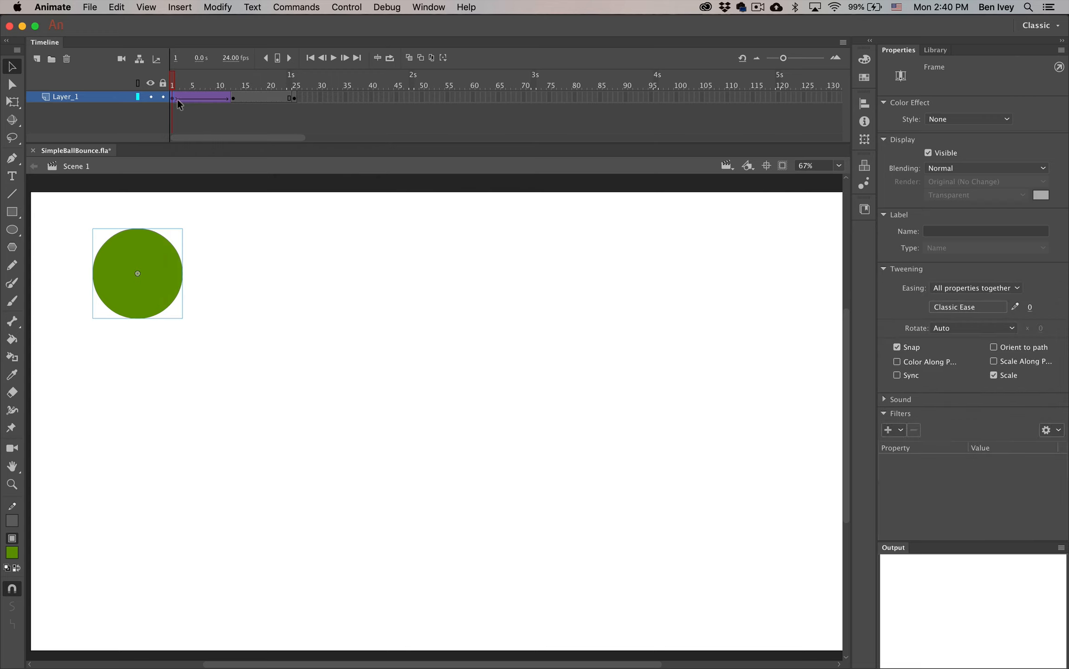
{"action": "left_click", "coordinate": [233, 99]}
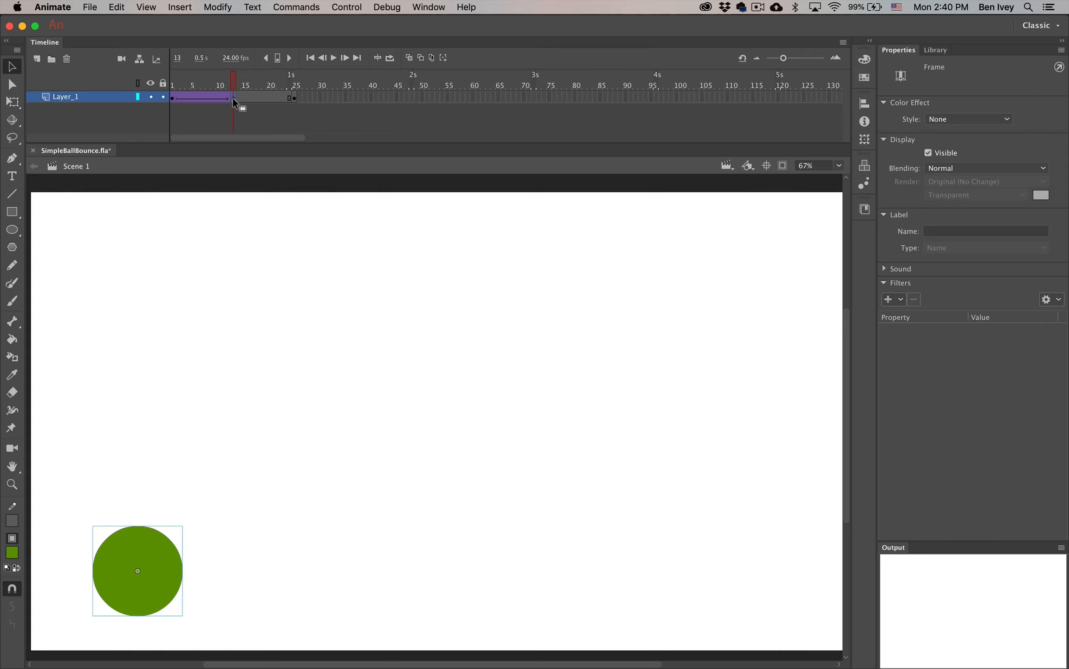
{"action": "right_click", "coordinate": [233, 98]}
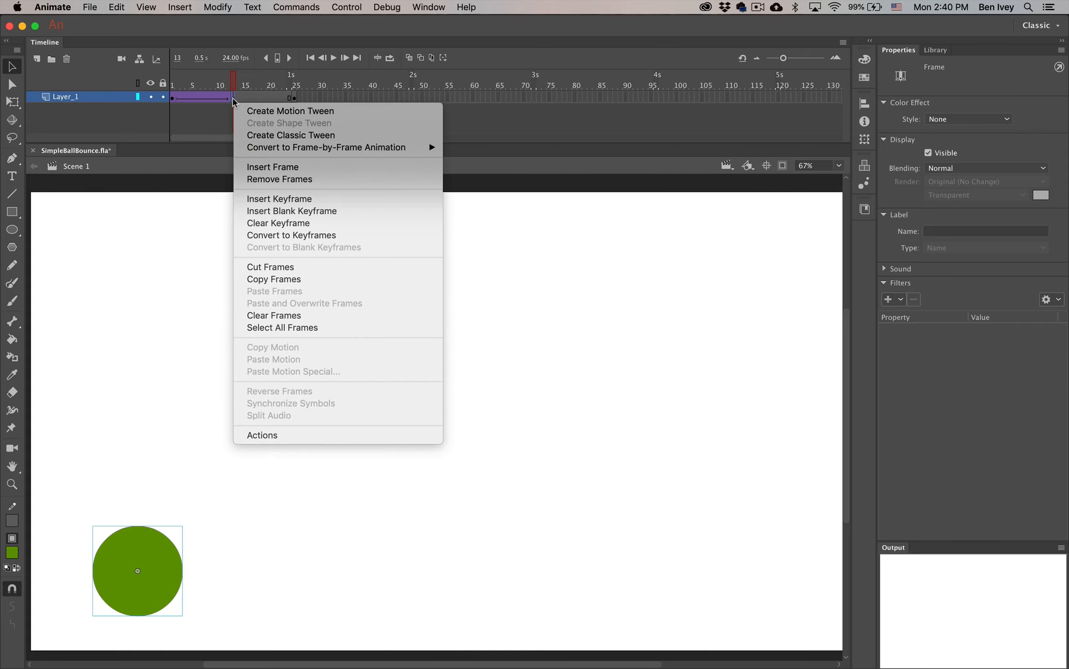
{"action": "left_click", "coordinate": [248, 136]}
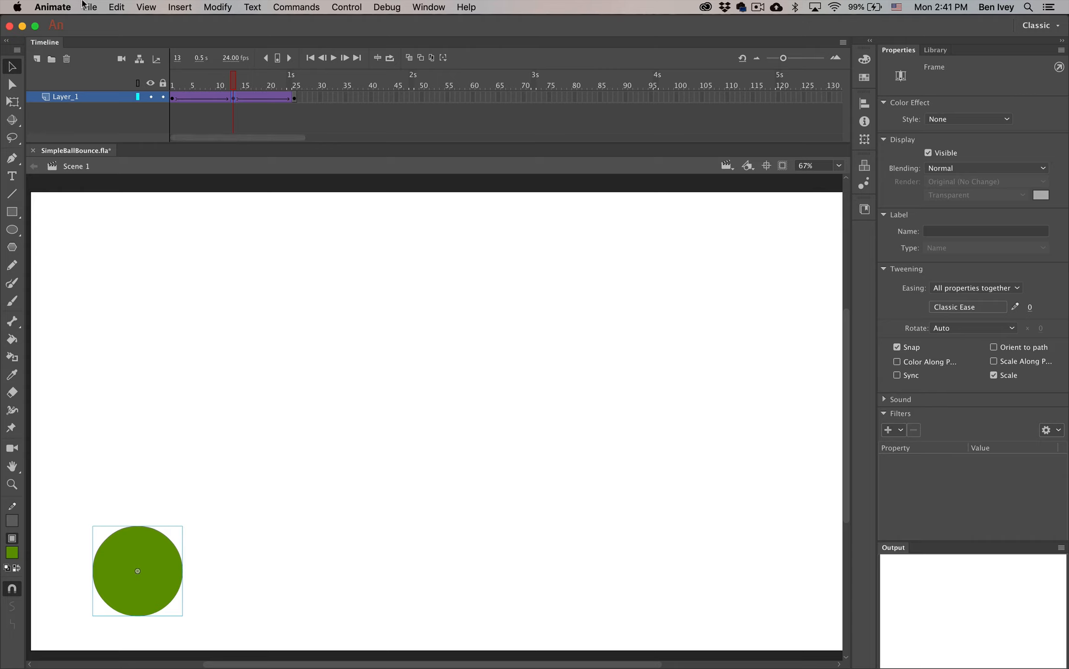
Test the movie to preview the ball's bounce, close the preview, and deselect the ball
{"action": "left_click", "coordinate": [348, 7]}
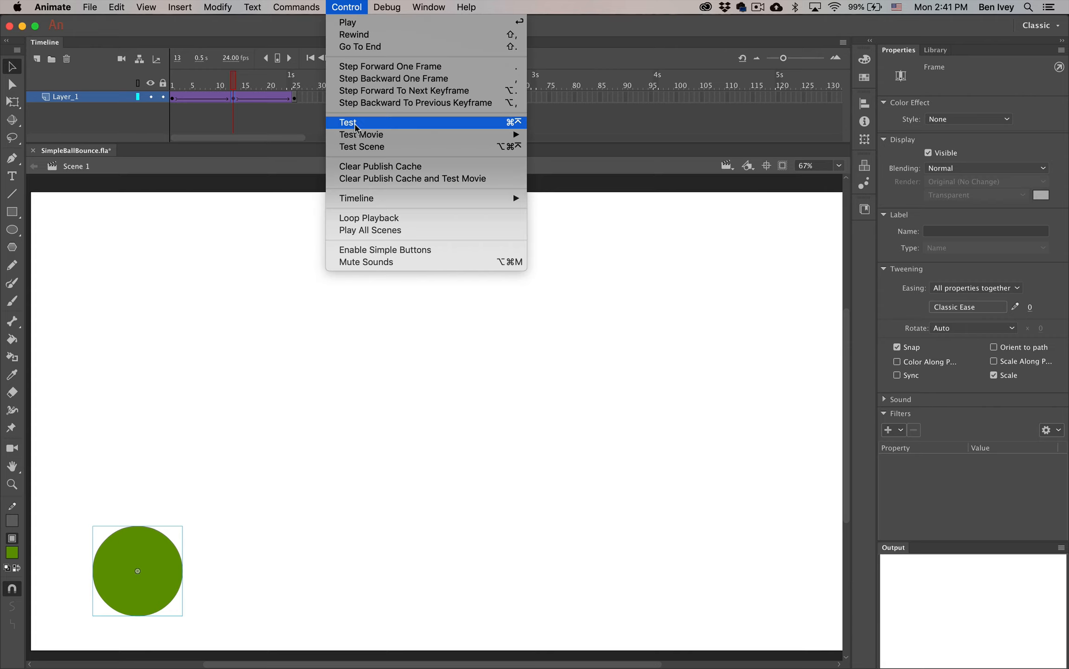
{"action": "left_click", "coordinate": [508, 123]}
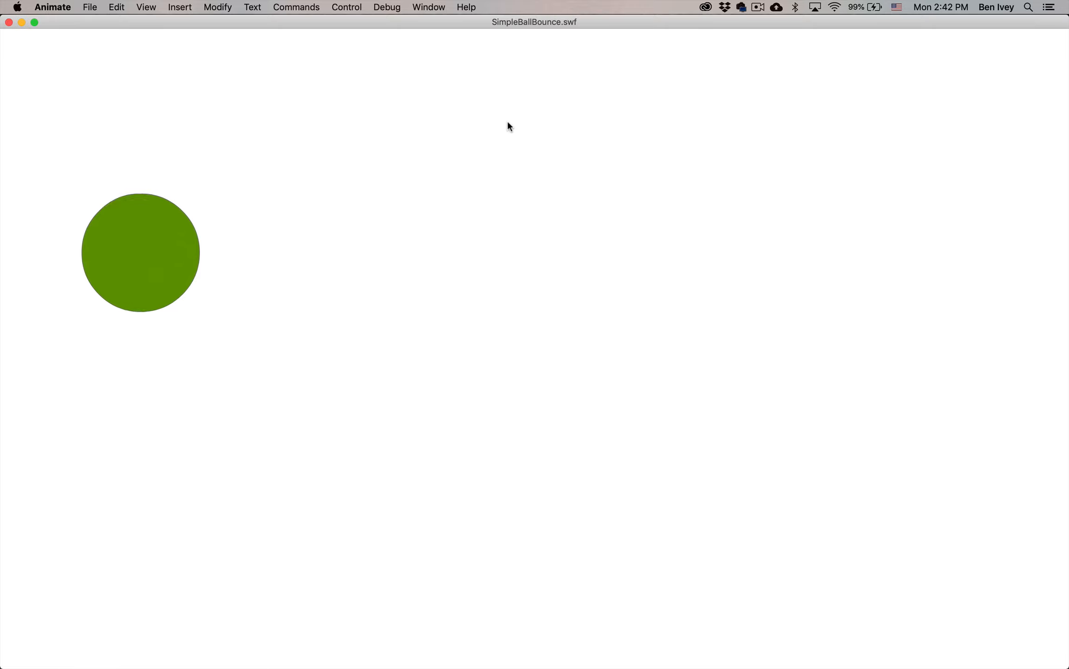
{"action": "left_click", "coordinate": [9, 22]}
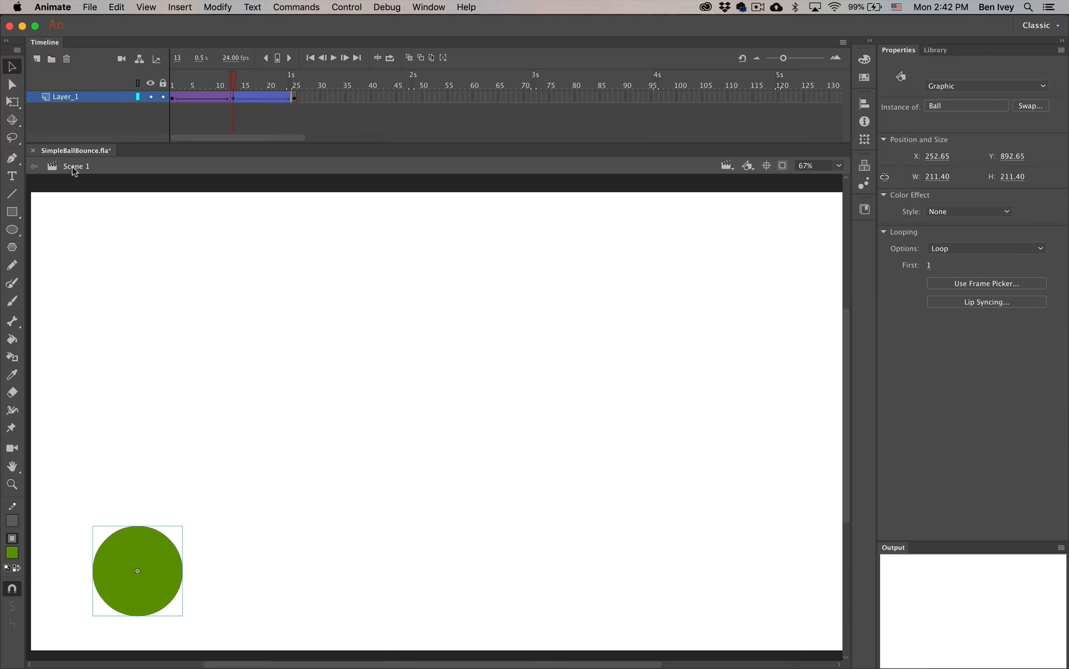
{"action": "left_click", "coordinate": [223, 289]}
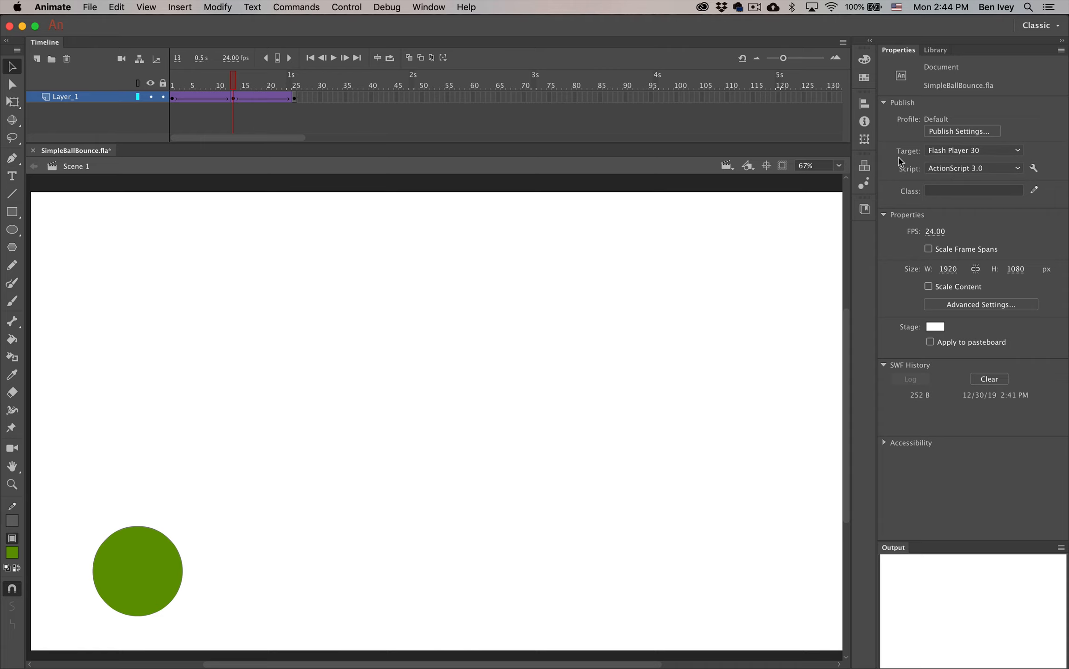
Open the Ball symbol from the library for editing and select its circle's fill and outline
{"action": "left_click", "coordinate": [426, 7]}
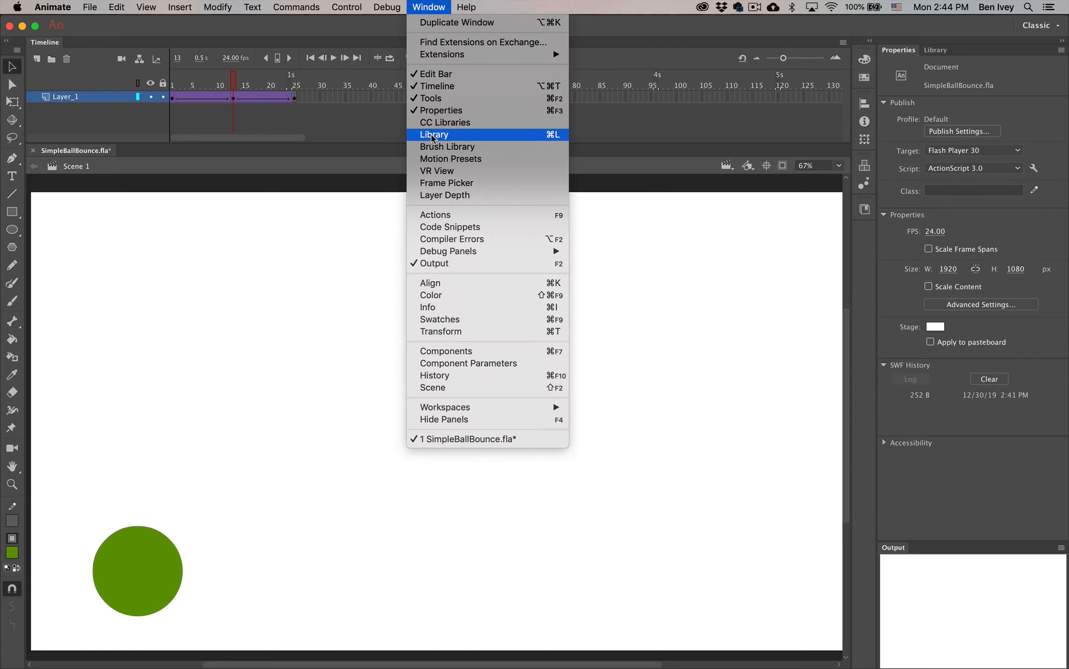
{"action": "left_click", "coordinate": [430, 134]}
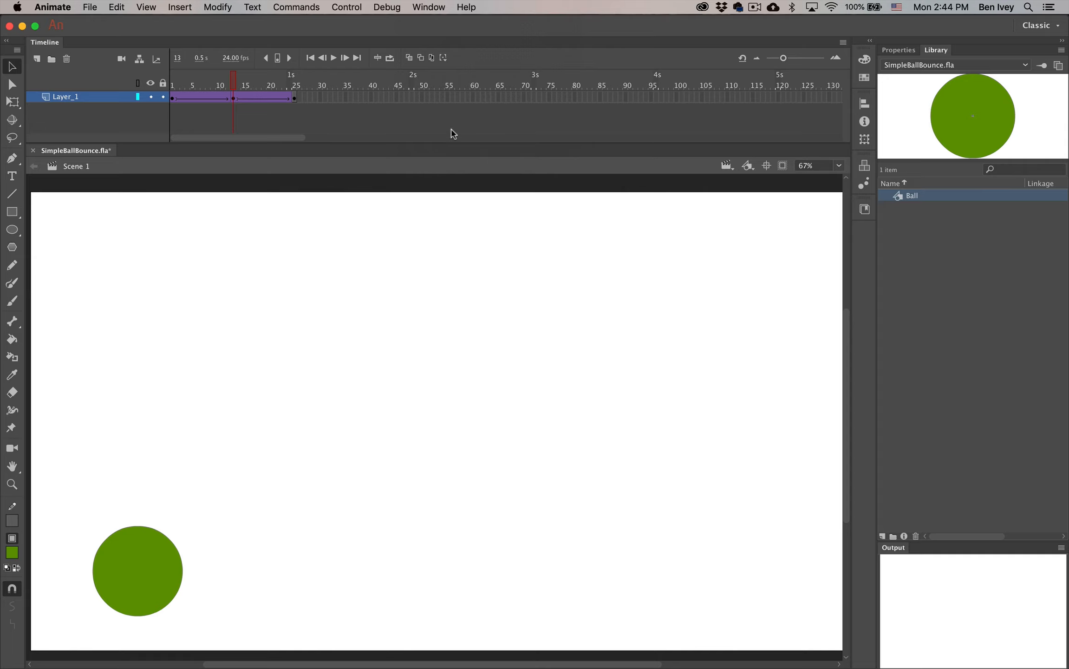
{"action": "double_click", "coordinate": [896, 197]}
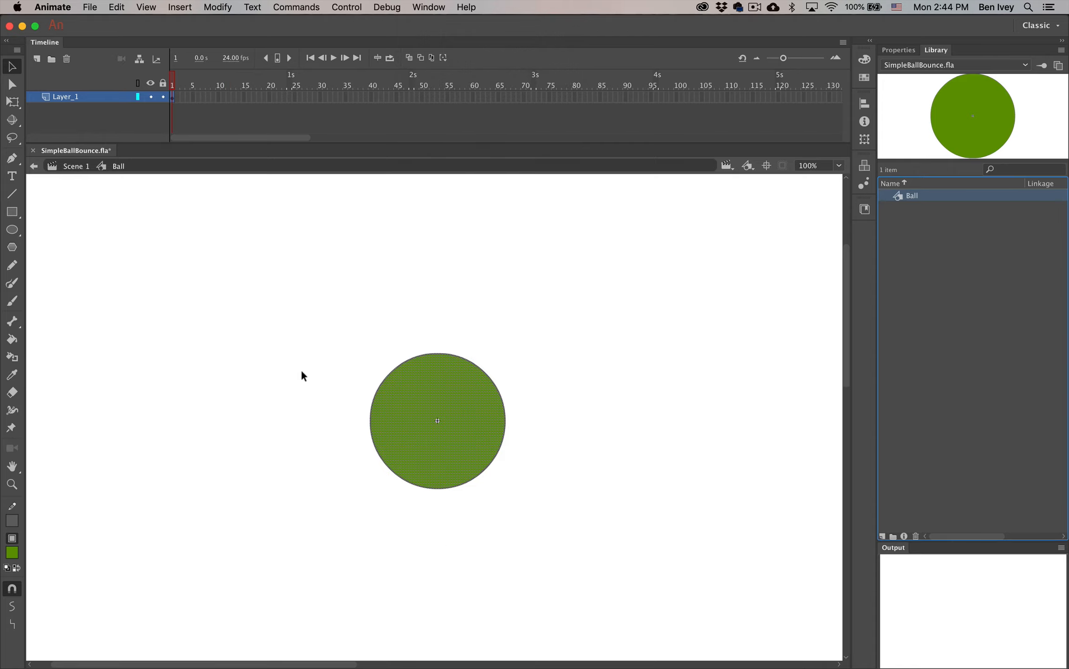
{"action": "left_click", "coordinate": [363, 366]}
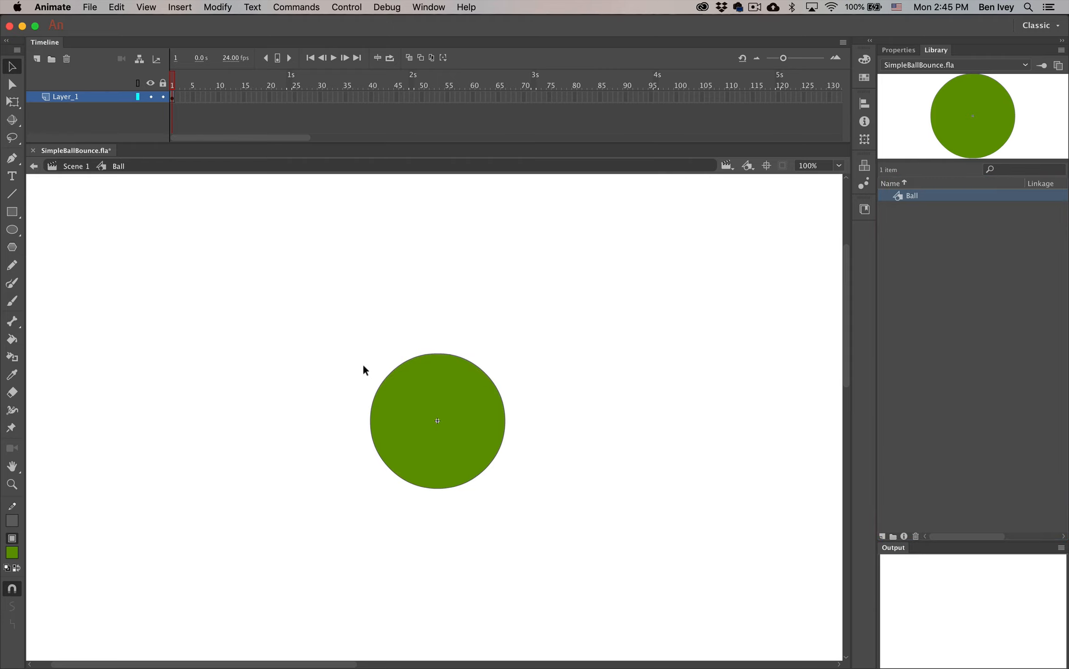
{"action": "left_click", "coordinate": [455, 411]}
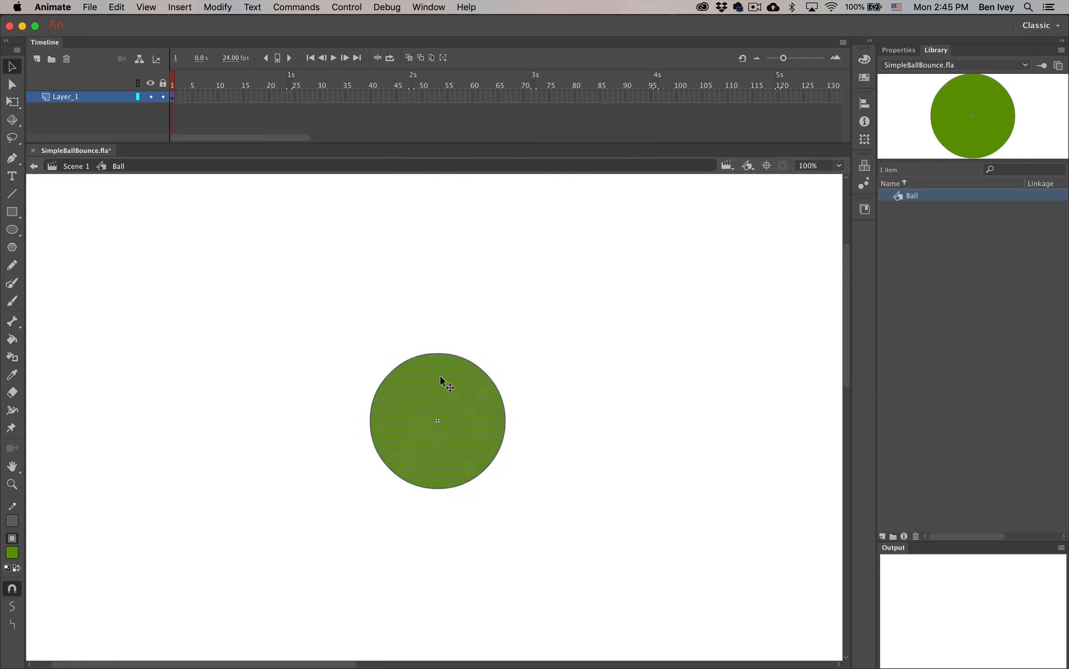
Recolor the ball's stroke red and its fill orange
{"action": "left_click", "coordinate": [12, 522]}
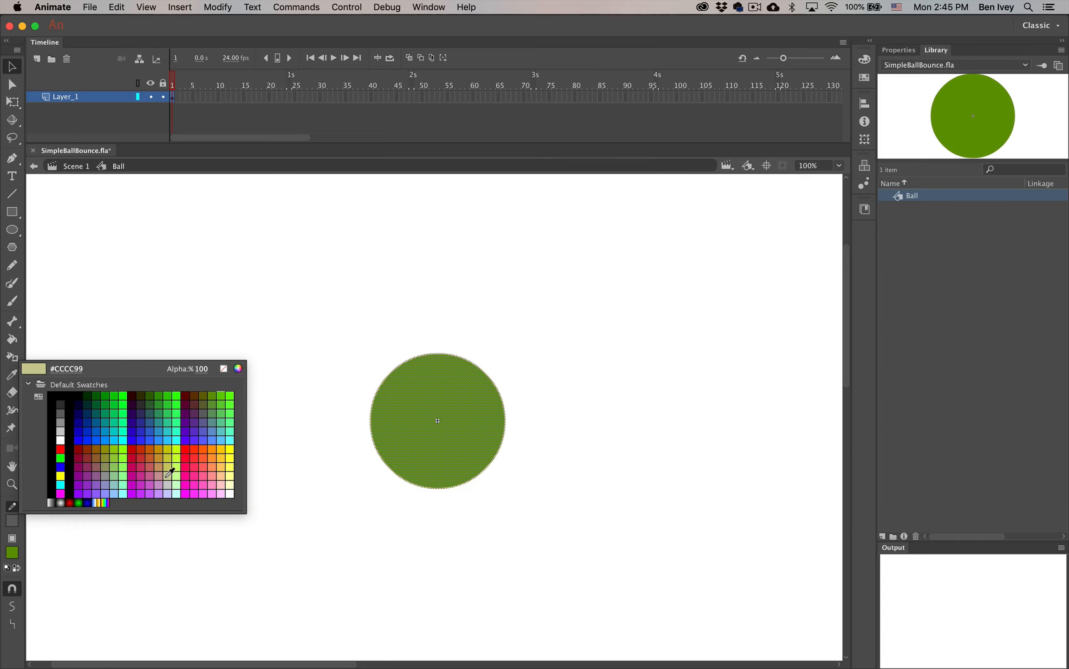
{"action": "left_click", "coordinate": [187, 449]}
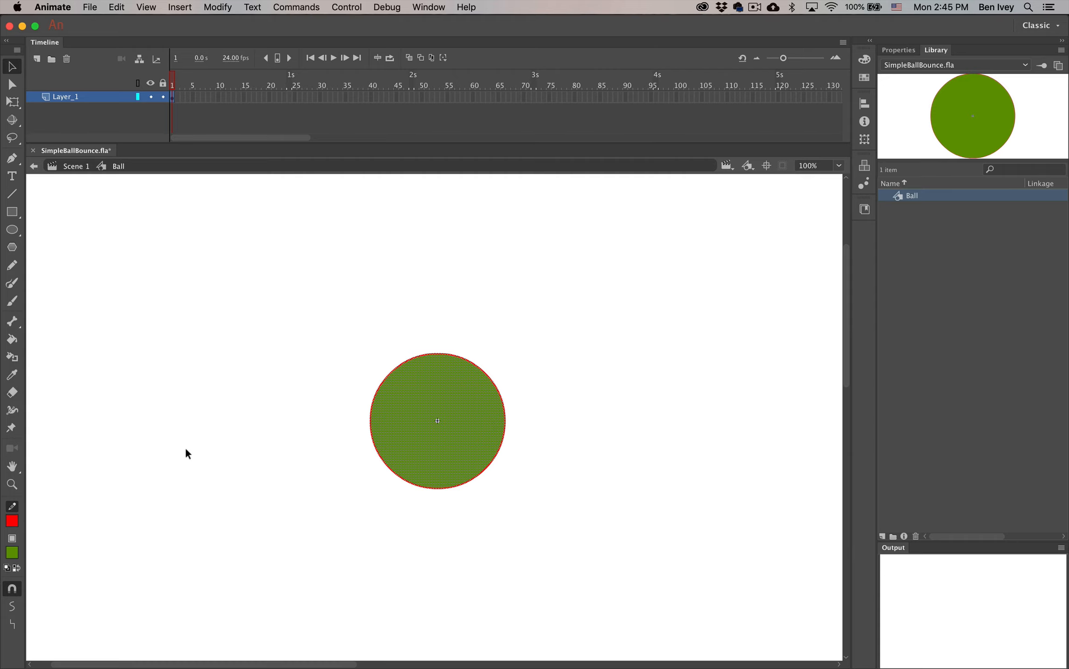
{"action": "left_click", "coordinate": [13, 553]}
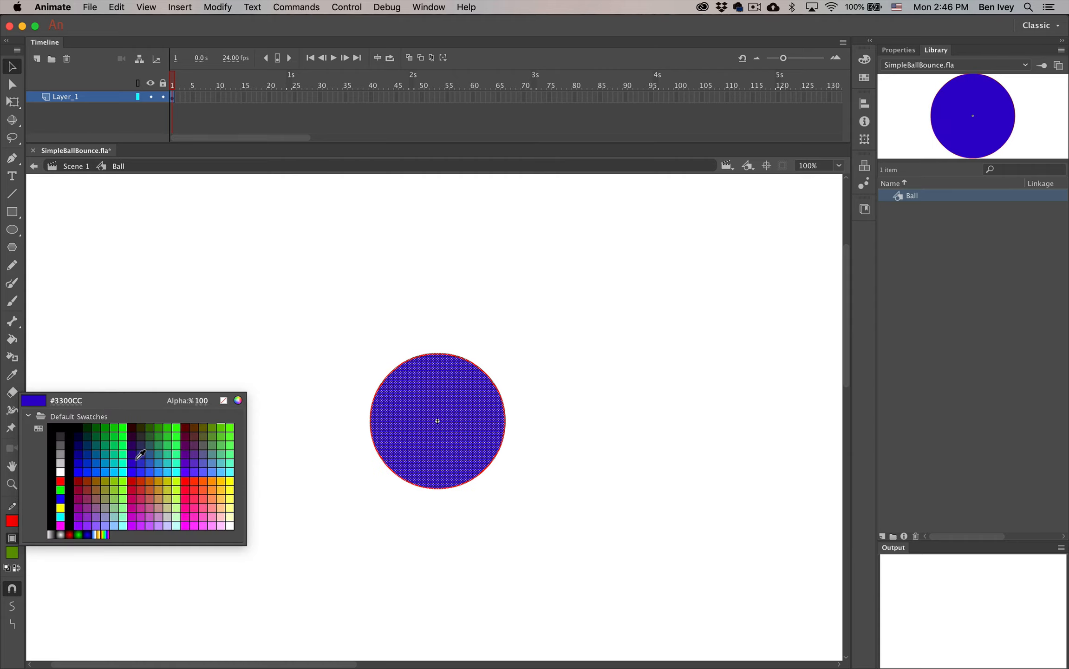
{"action": "left_click", "coordinate": [221, 481]}
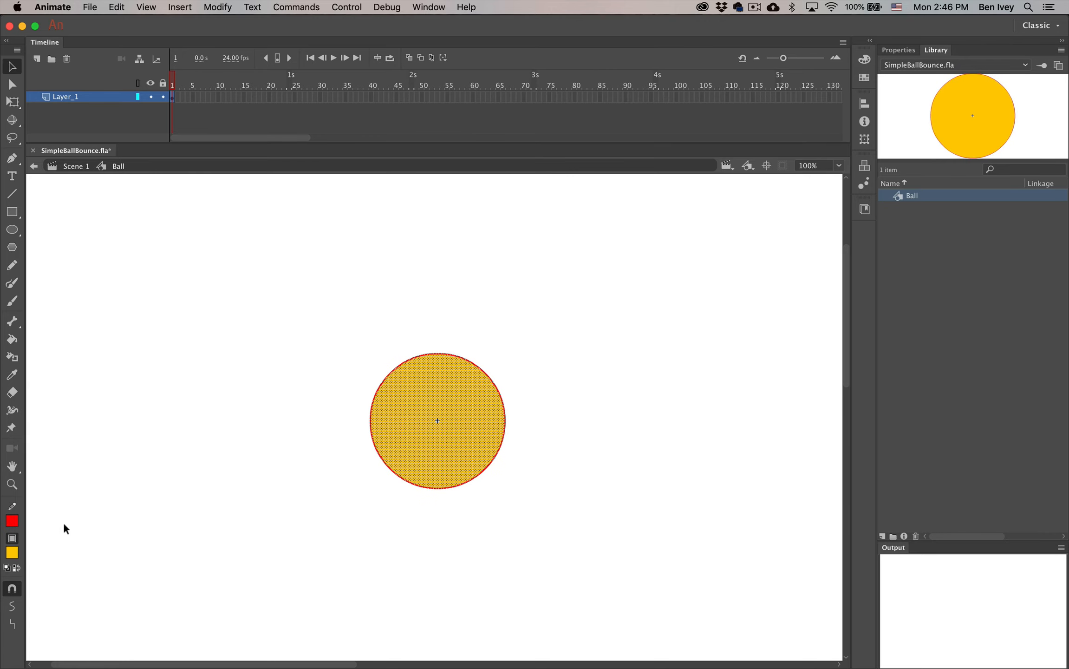
{"action": "left_click", "coordinate": [17, 551]}
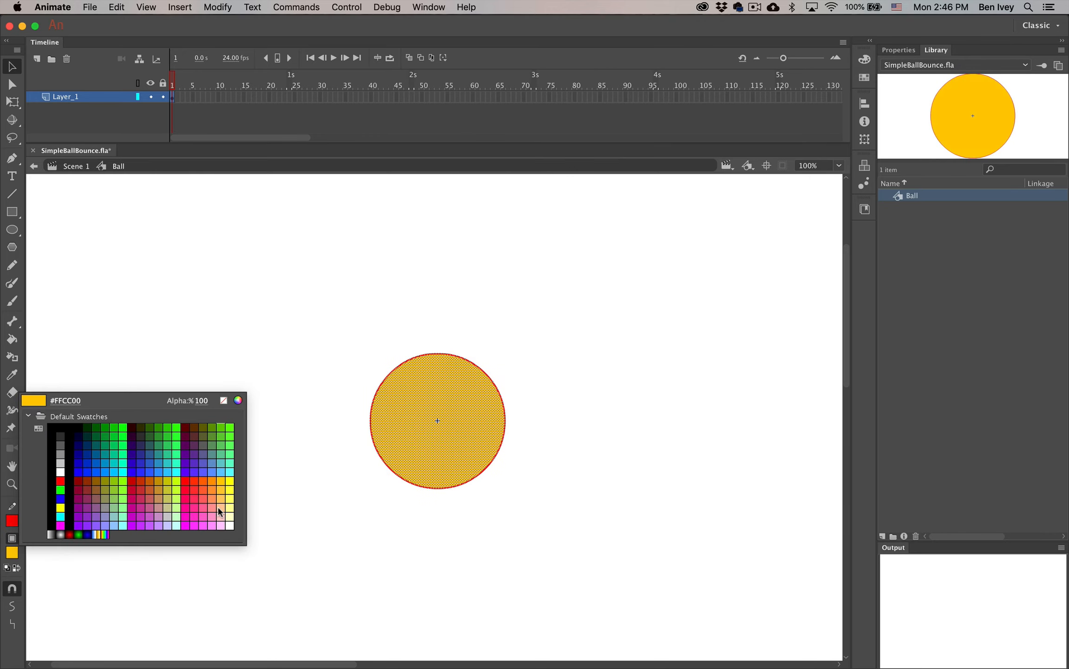
{"action": "left_click", "coordinate": [211, 480]}
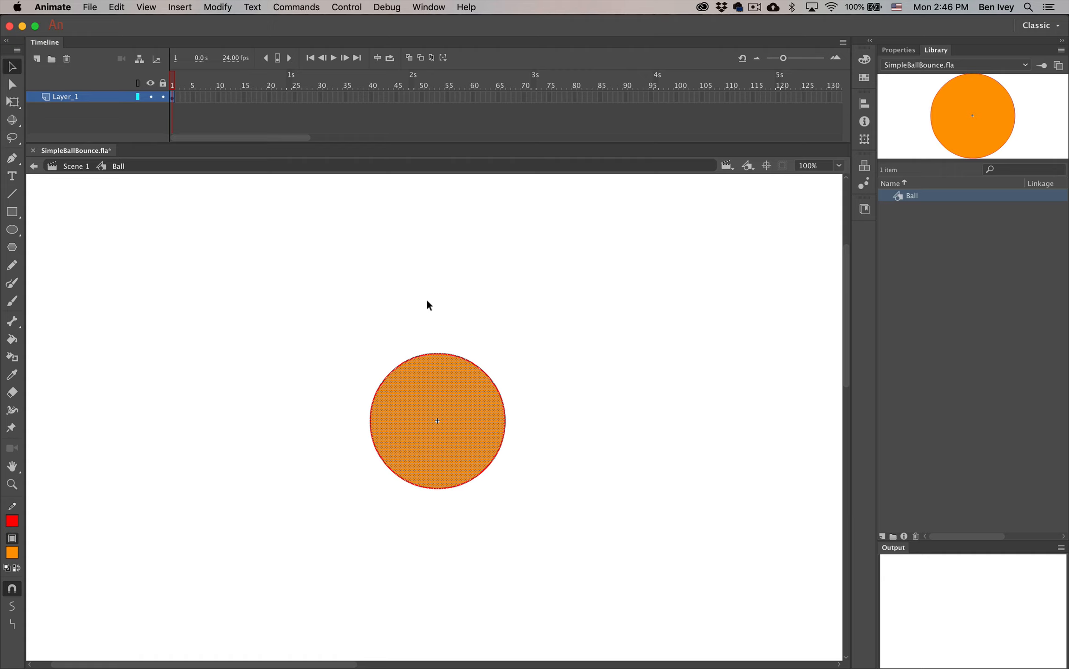
Set the ball's stroke thickness to 5 and return to Scene 1
{"action": "left_click", "coordinate": [909, 51]}
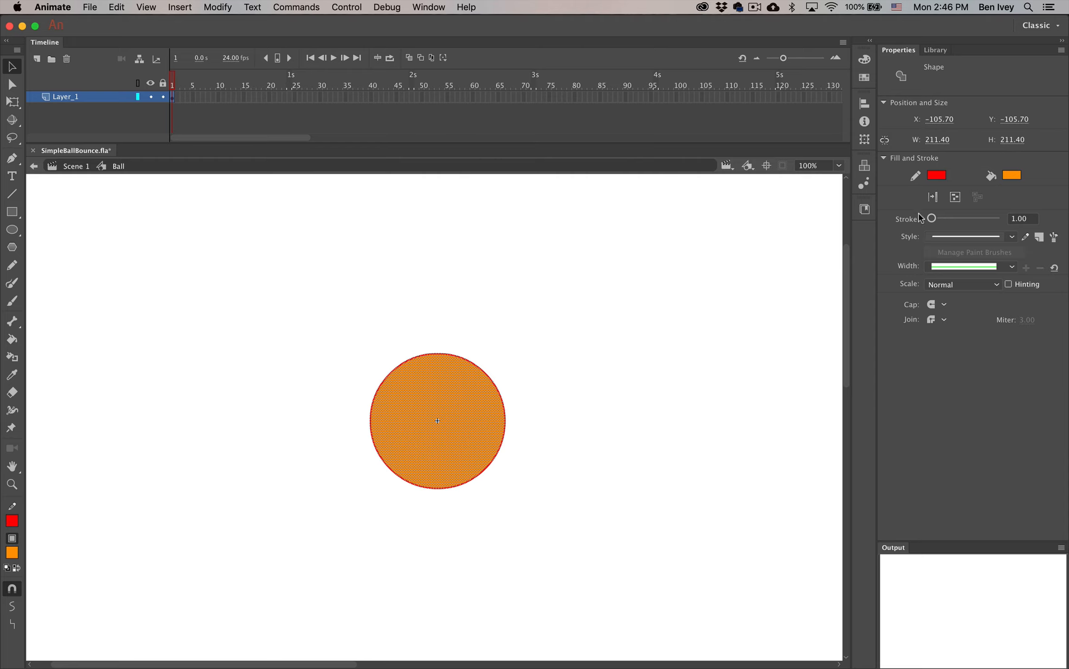
{"action": "left_click", "coordinate": [1019, 219]}
{"action": "type", "text": "5"}
{"action": "key", "text": "Return"}
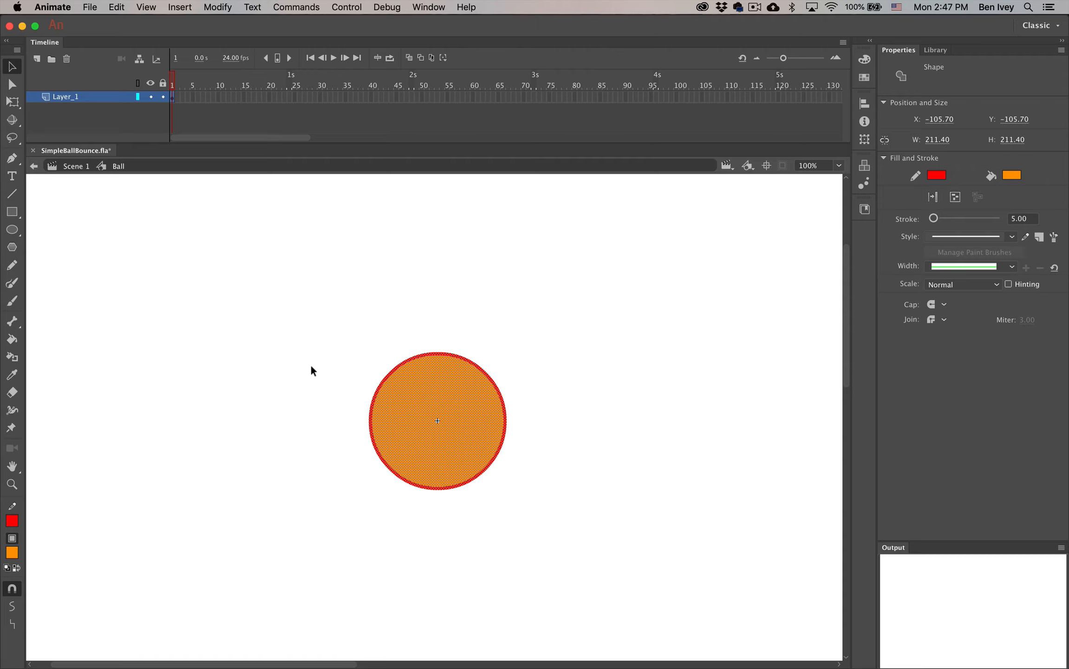
{"action": "left_click", "coordinate": [73, 166]}
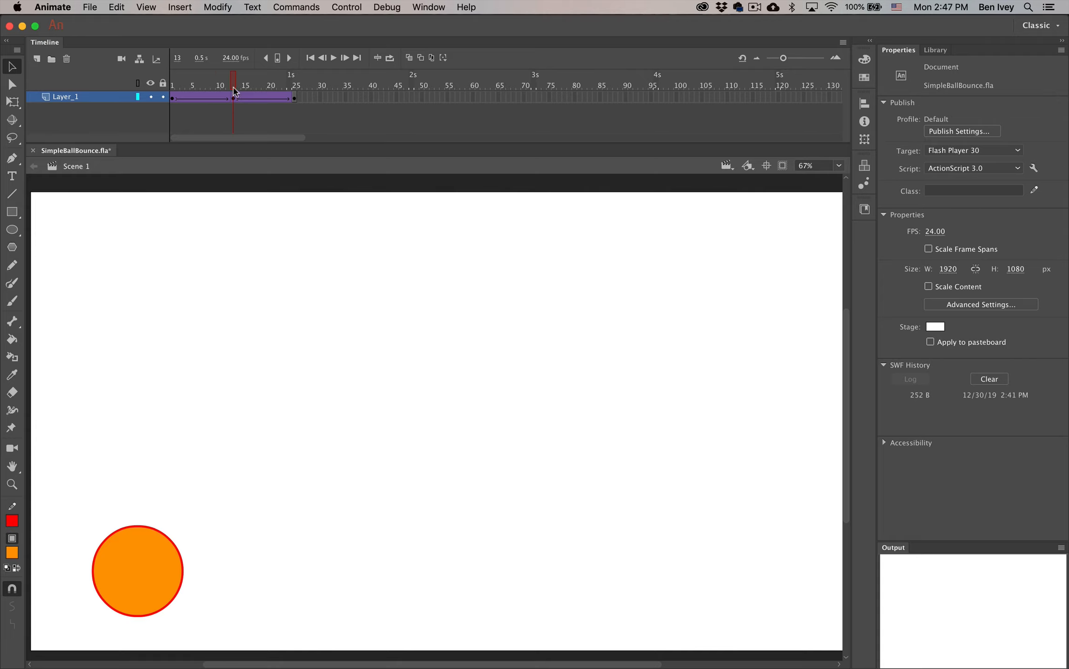
Insert three extra frames into Layer_1's first classic tween, around frames 5 and 6
{"action": "left_click_drag", "start_coordinate": [234, 90], "coordinate": [172, 90]}
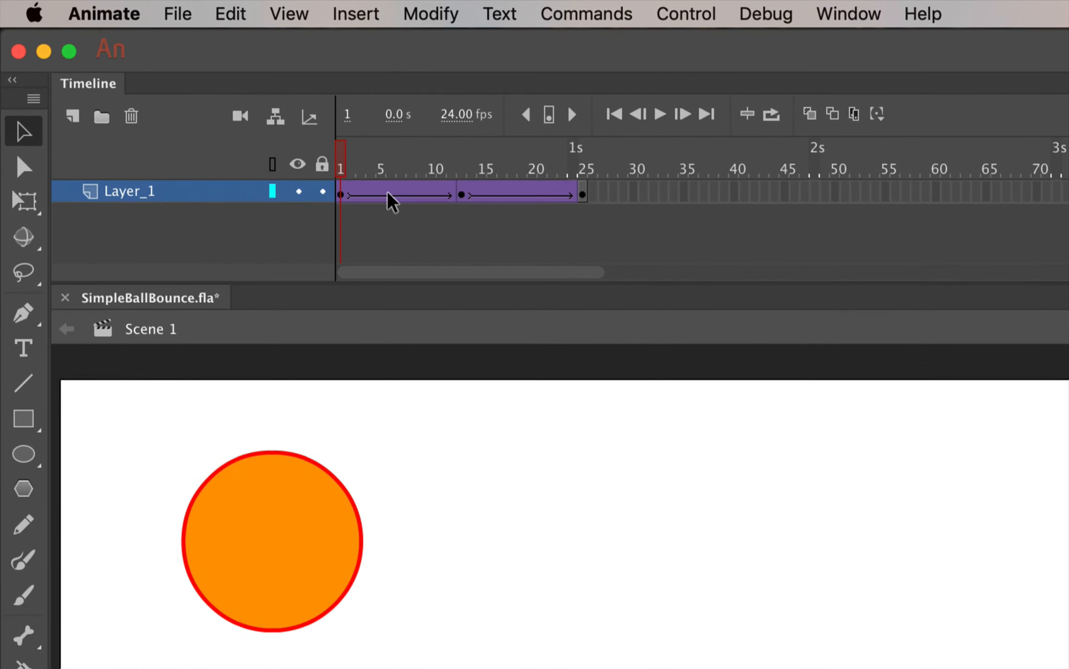
{"action": "left_click", "coordinate": [387, 194]}
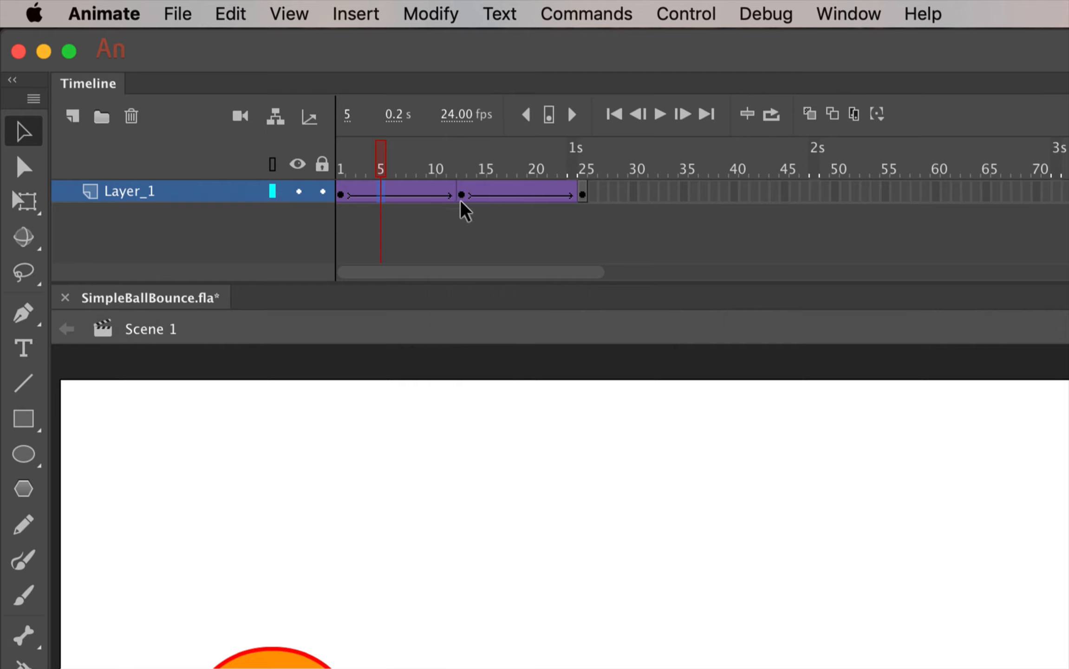
{"action": "left_click", "coordinate": [352, 21]}
{"action": "mouse_move", "coordinate": [375, 172]}
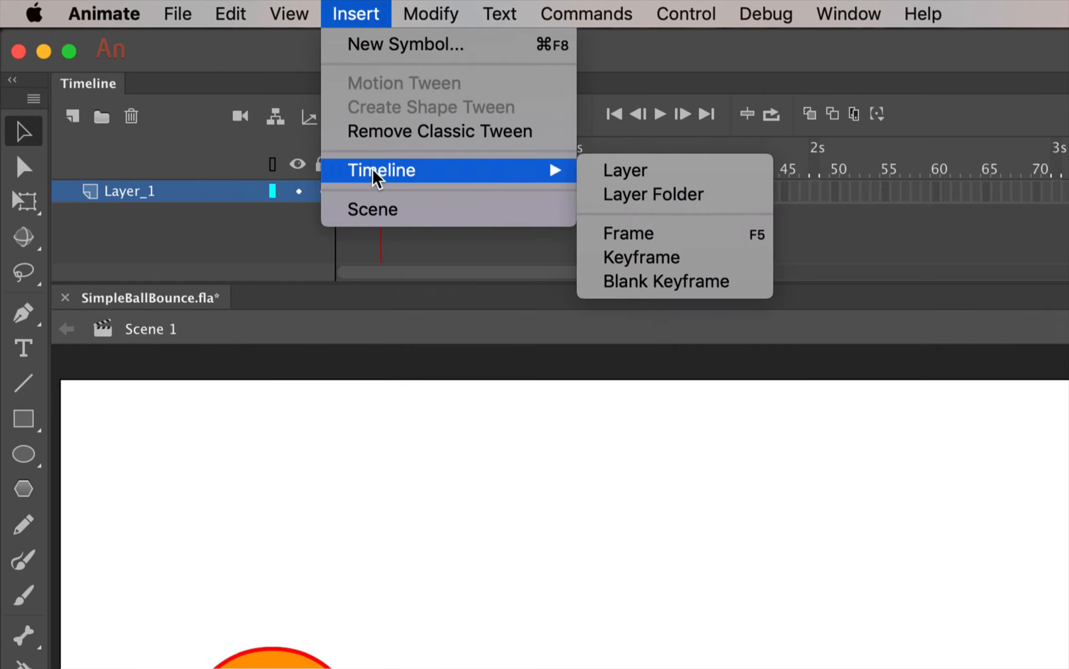
{"action": "left_click", "coordinate": [624, 234]}
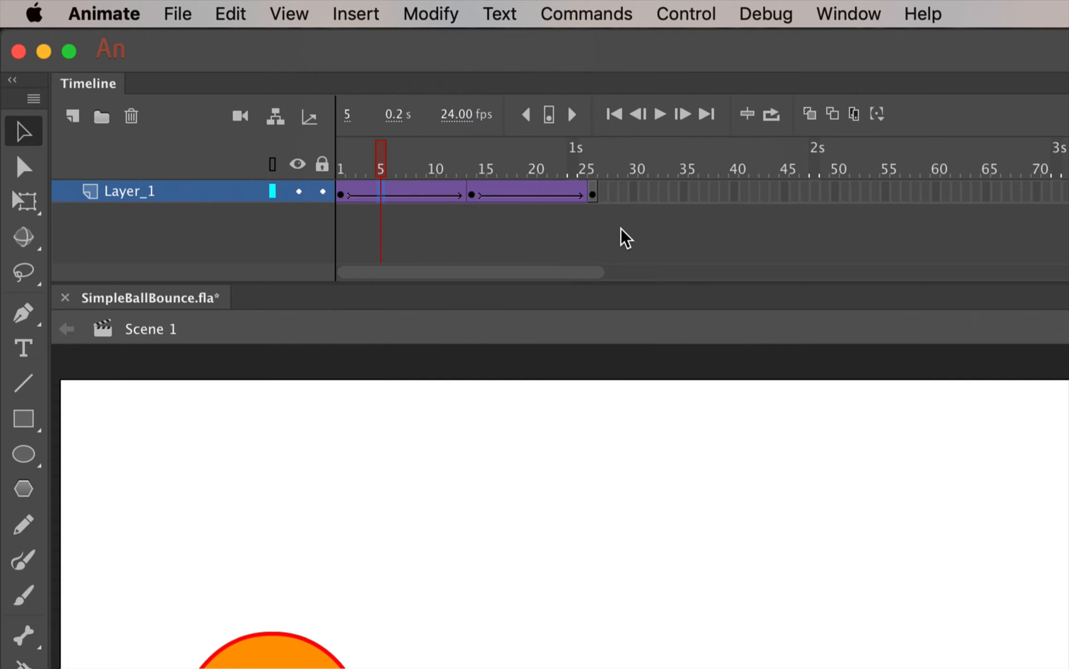
{"action": "right_click", "coordinate": [389, 195]}
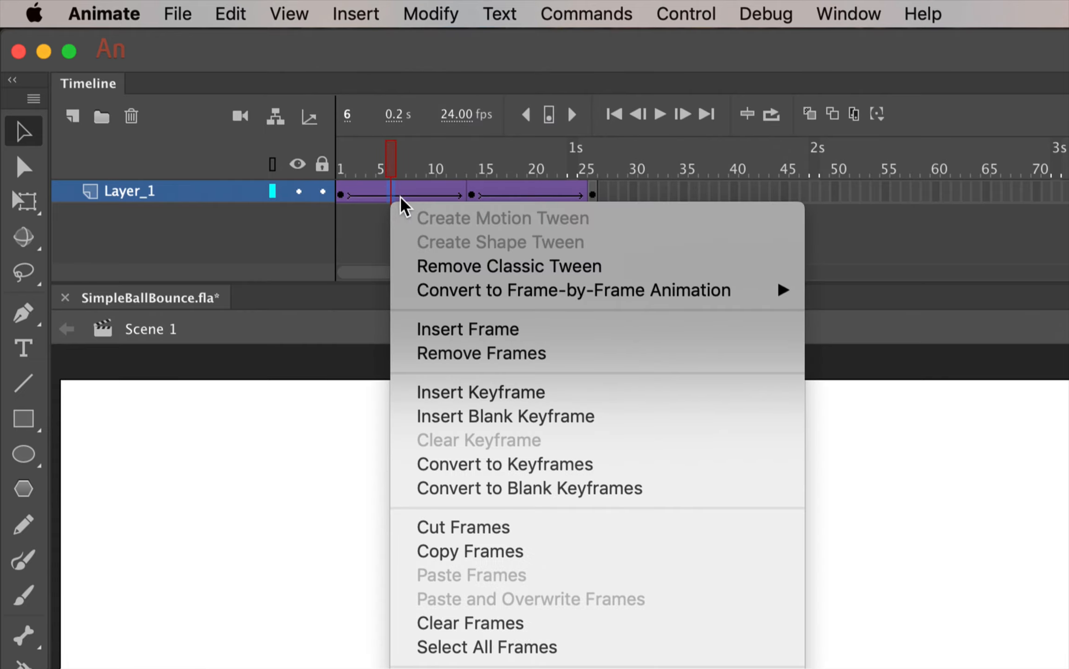
{"action": "left_click", "coordinate": [438, 331]}
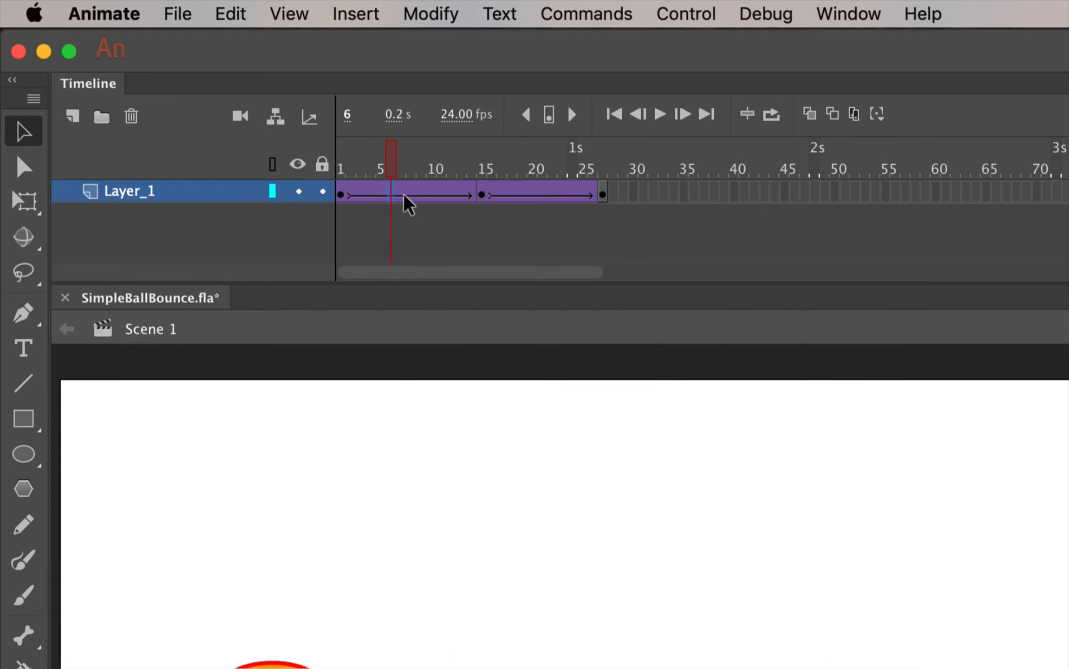
{"action": "key", "text": "F5"}
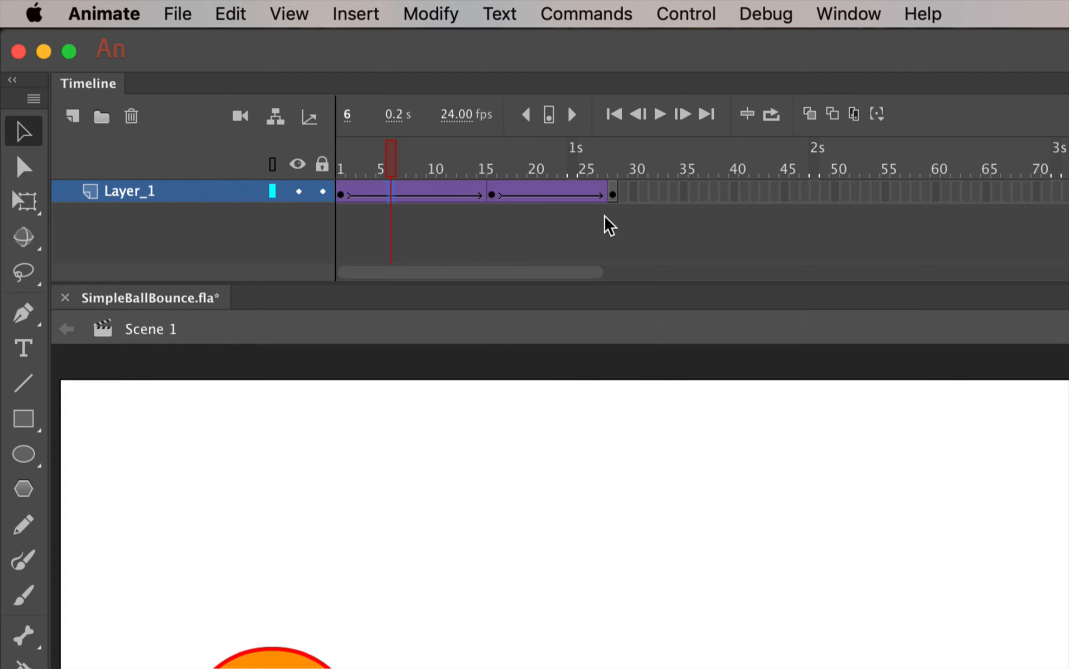
Insert three frames at frame 22 to lengthen Layer_1's second classic tween
{"action": "left_click", "coordinate": [552, 197]}
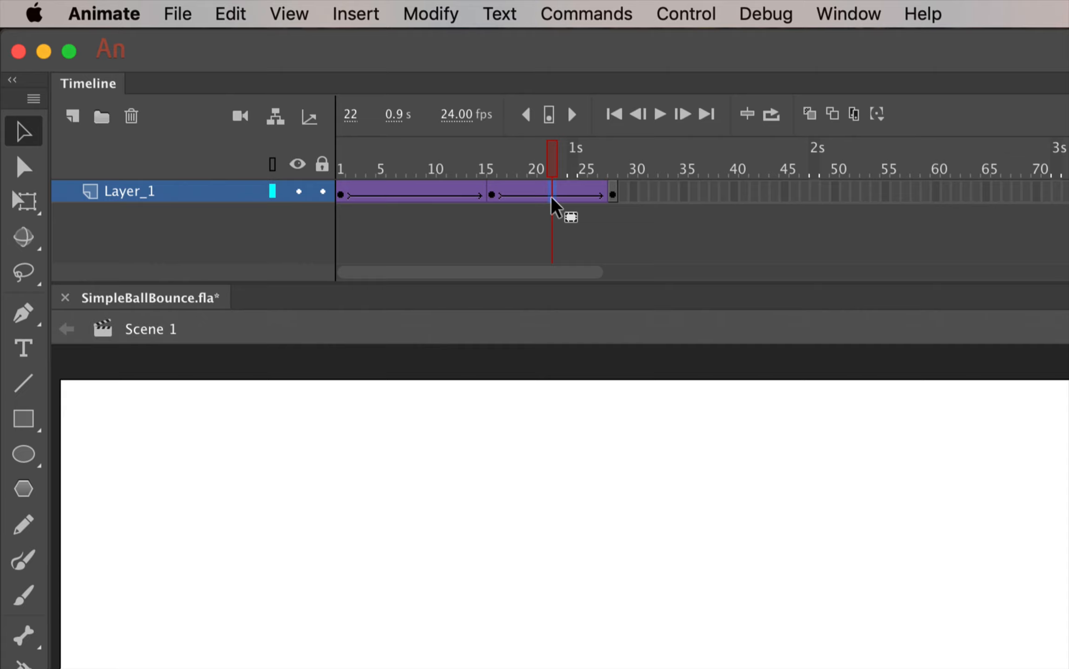
{"action": "key", "text": "F5"}
{"action": "key", "text": "F5"}
{"action": "key", "text": "F5"}
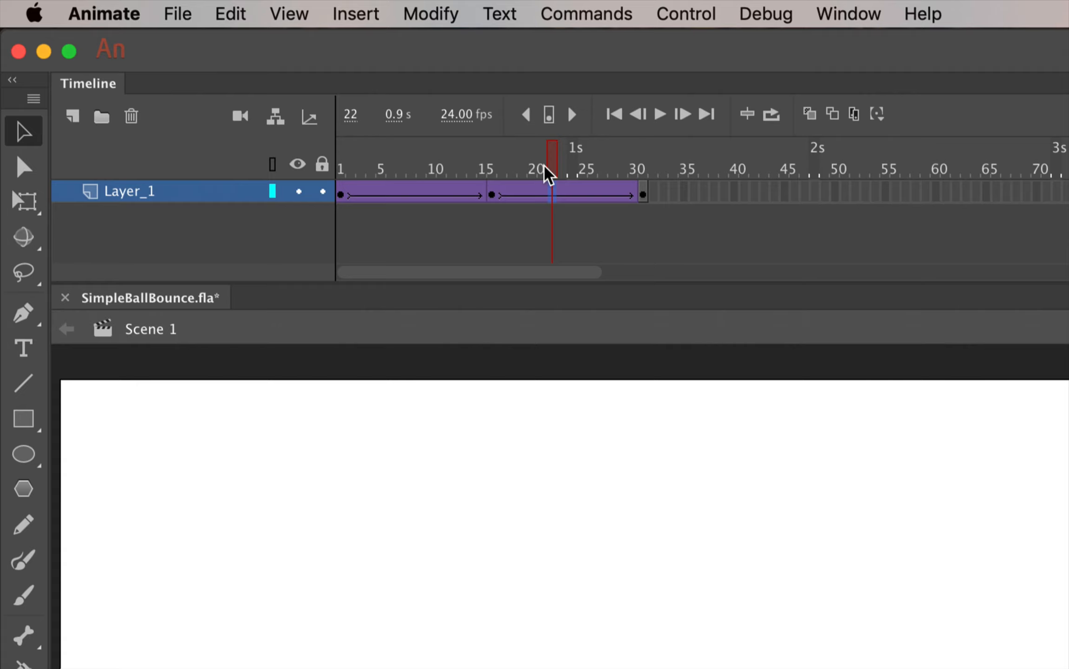
Undo the last three frame insertions in the second tween
{"action": "left_click", "coordinate": [237, 13]}
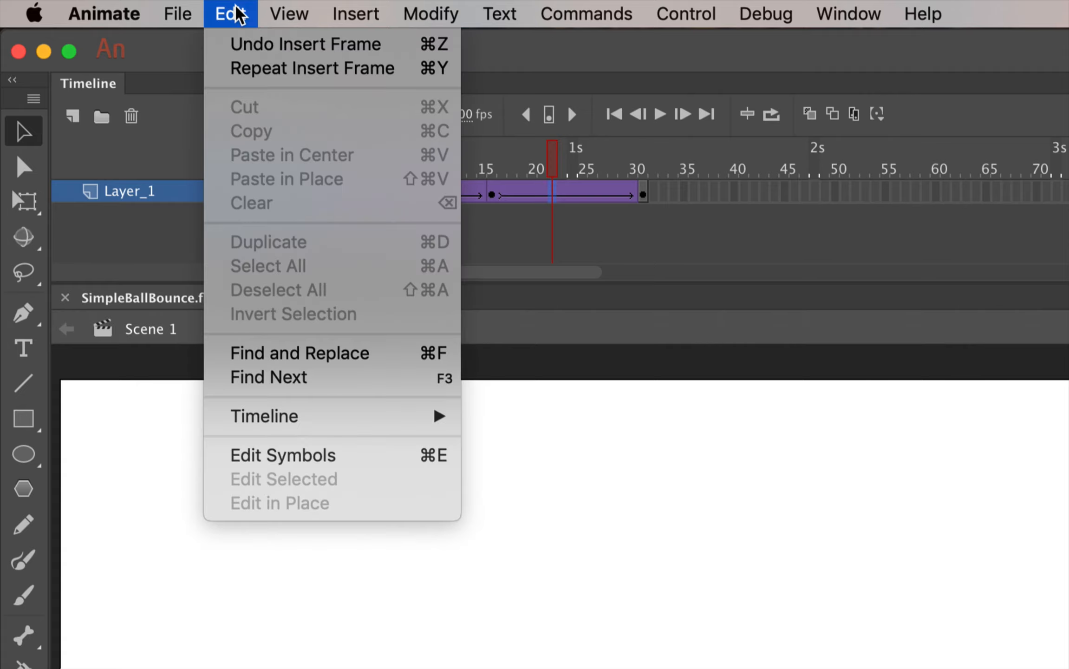
{"action": "left_click", "coordinate": [239, 46]}
{"action": "left_click", "coordinate": [234, 14]}
{"action": "left_click", "coordinate": [239, 43]}
{"action": "left_click", "coordinate": [235, 19]}
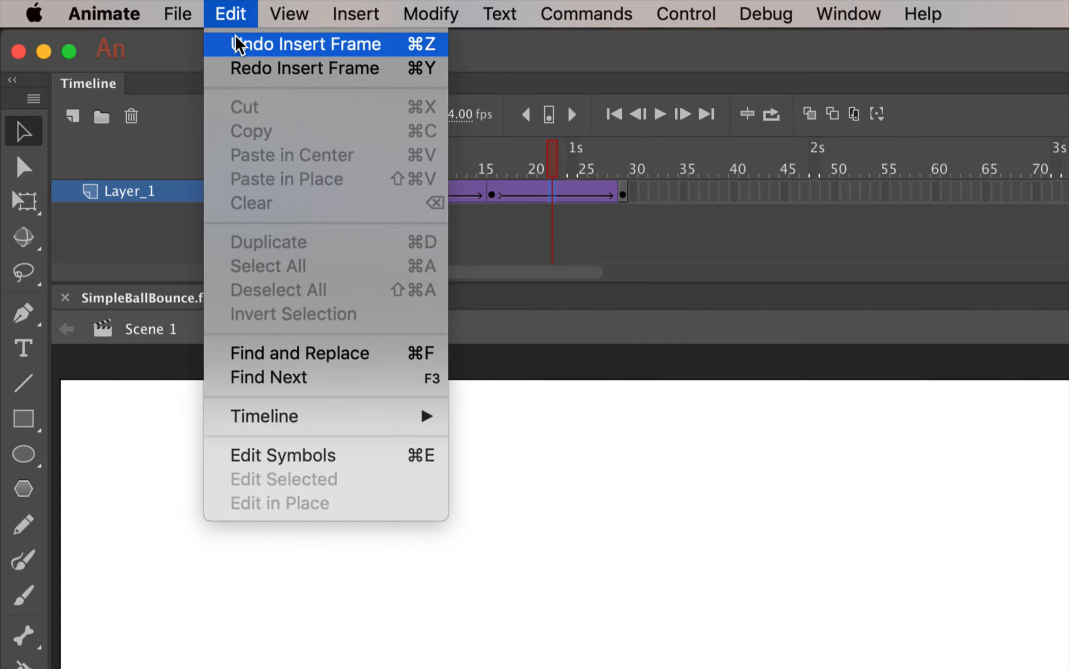
{"action": "left_click", "coordinate": [237, 41]}
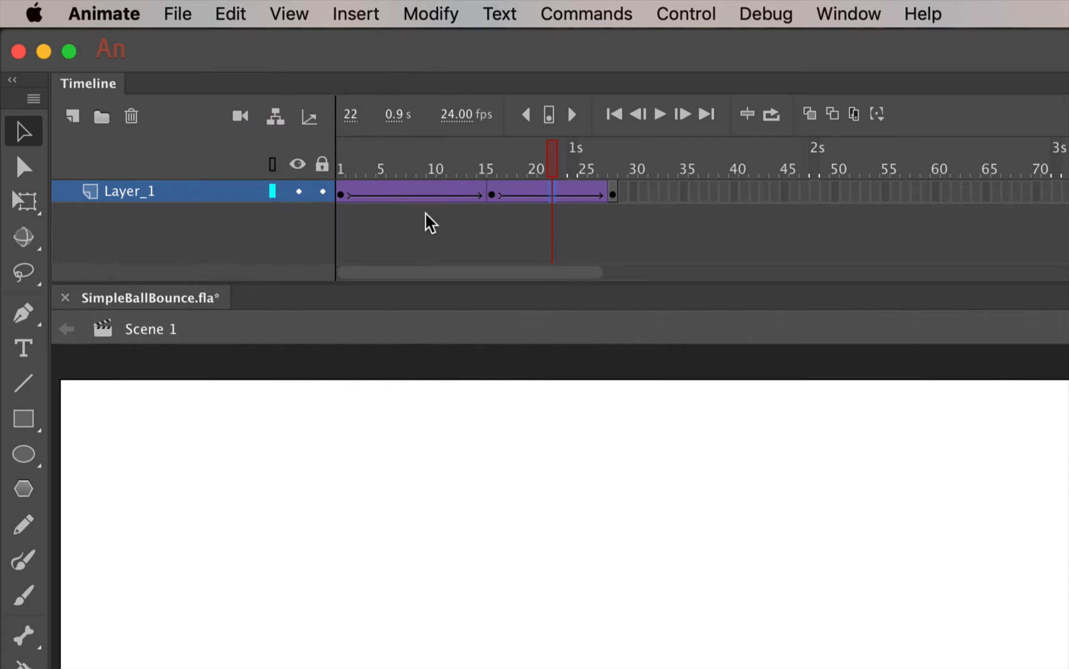
Remove frames 7 to 9 from Layer_1's first classic tween
{"action": "left_click_drag", "start_coordinate": [401, 203], "coordinate": [420, 204]}
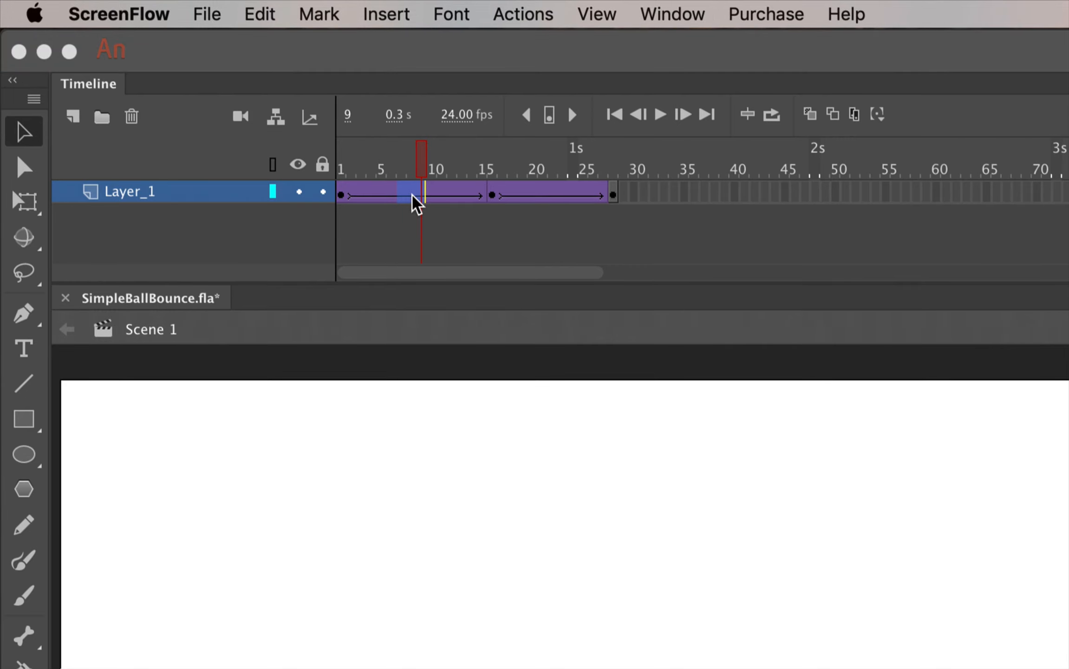
{"action": "right_click", "coordinate": [416, 203]}
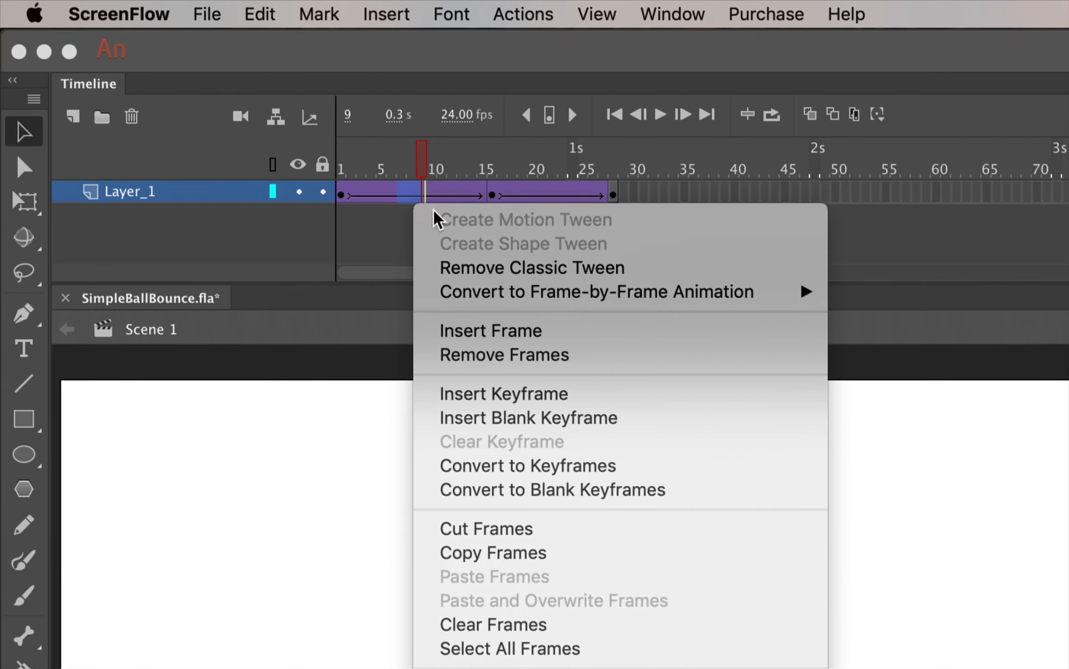
{"action": "left_click", "coordinate": [519, 370]}
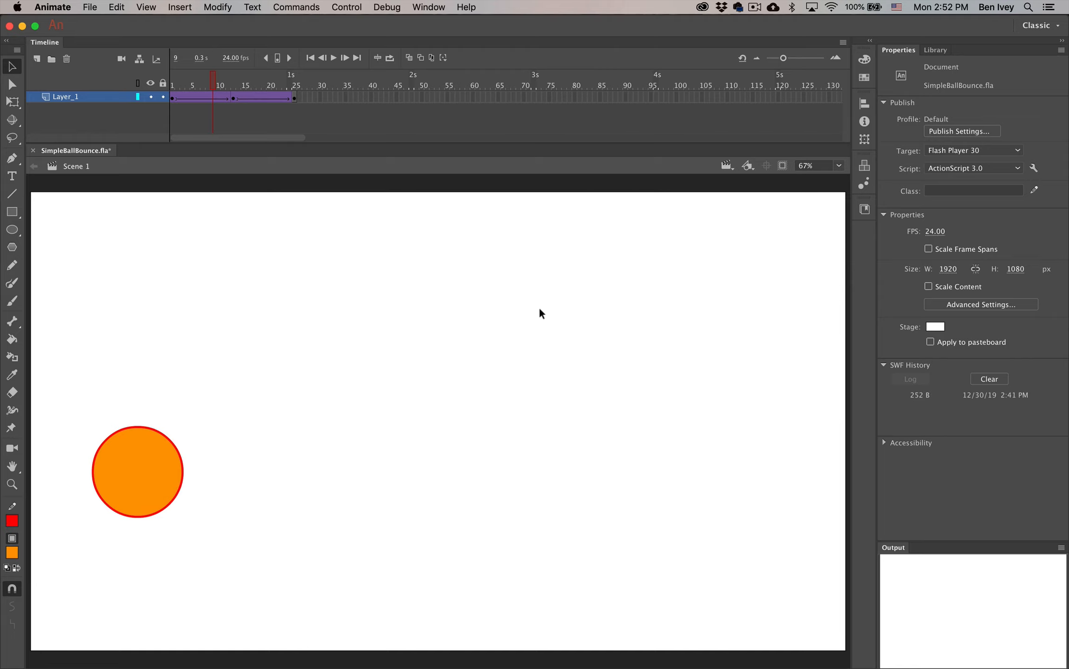
Save the SimpleBallBounce.fla document
{"action": "left_click", "coordinate": [93, 7]}
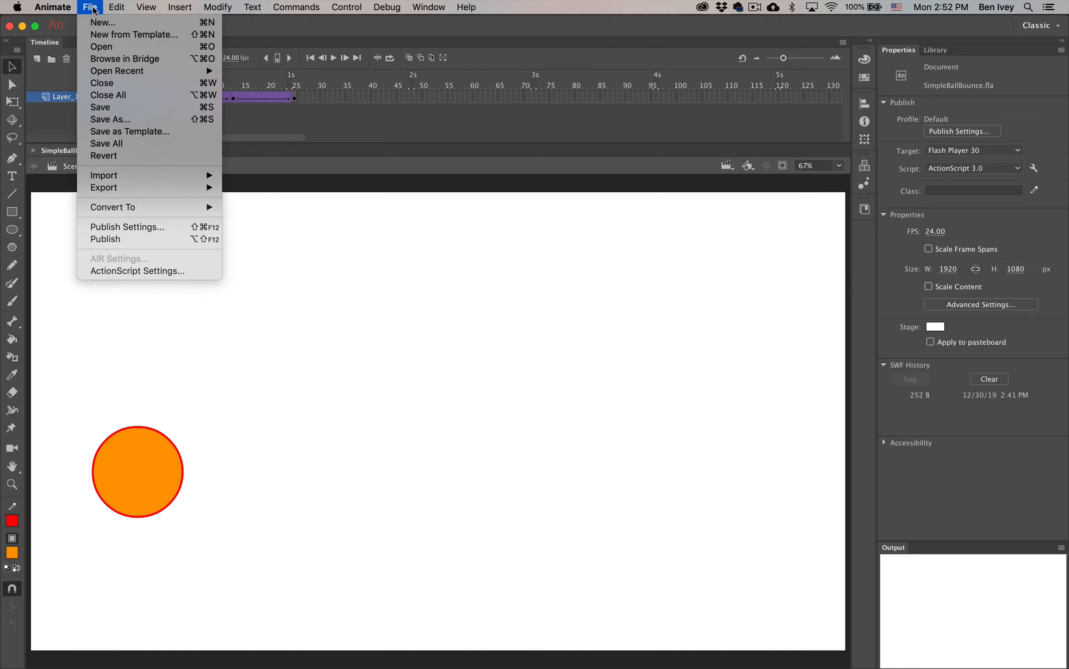
{"action": "left_click", "coordinate": [108, 107]}
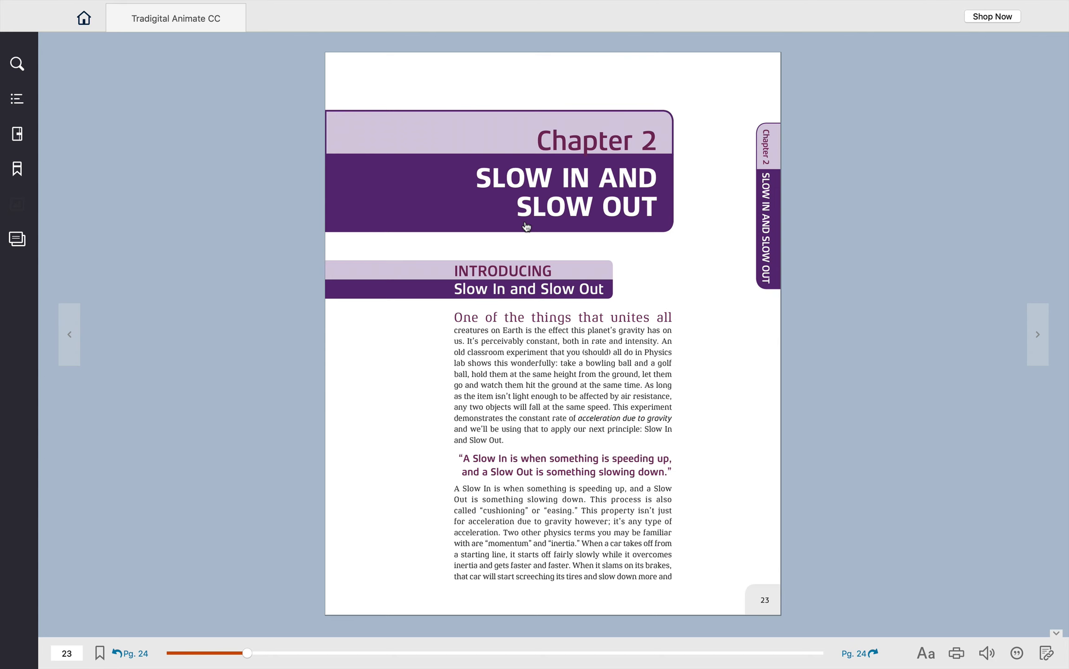
Page through the opening of the Slow In and Slow Out chapter in the e-book reader
{"action": "key", "text": "Right"}
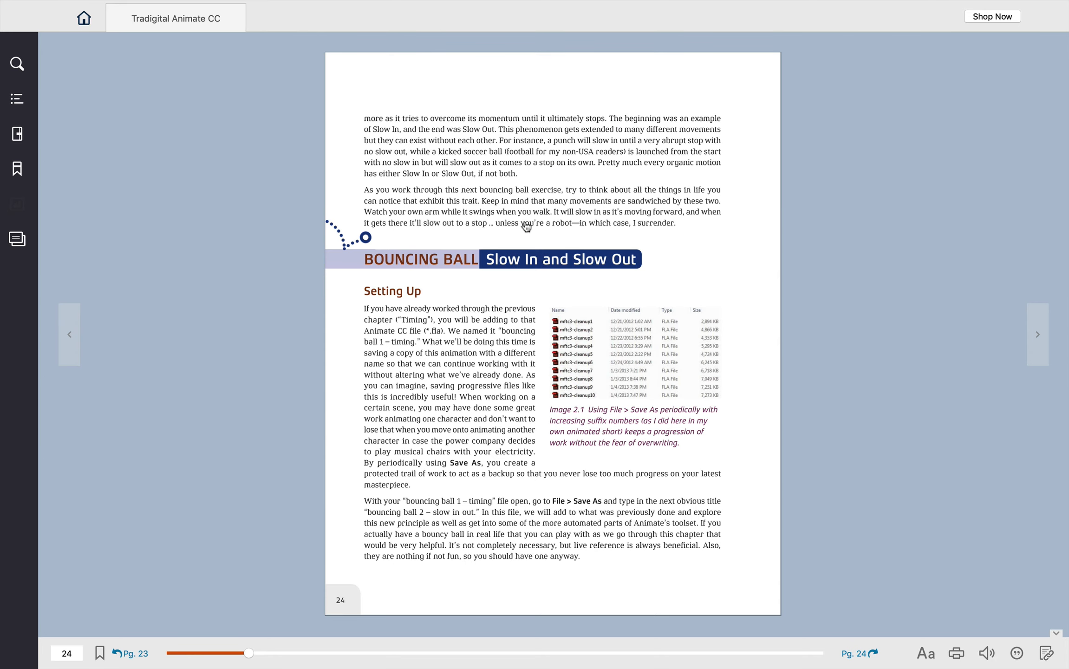
{"action": "key", "text": "Right"}
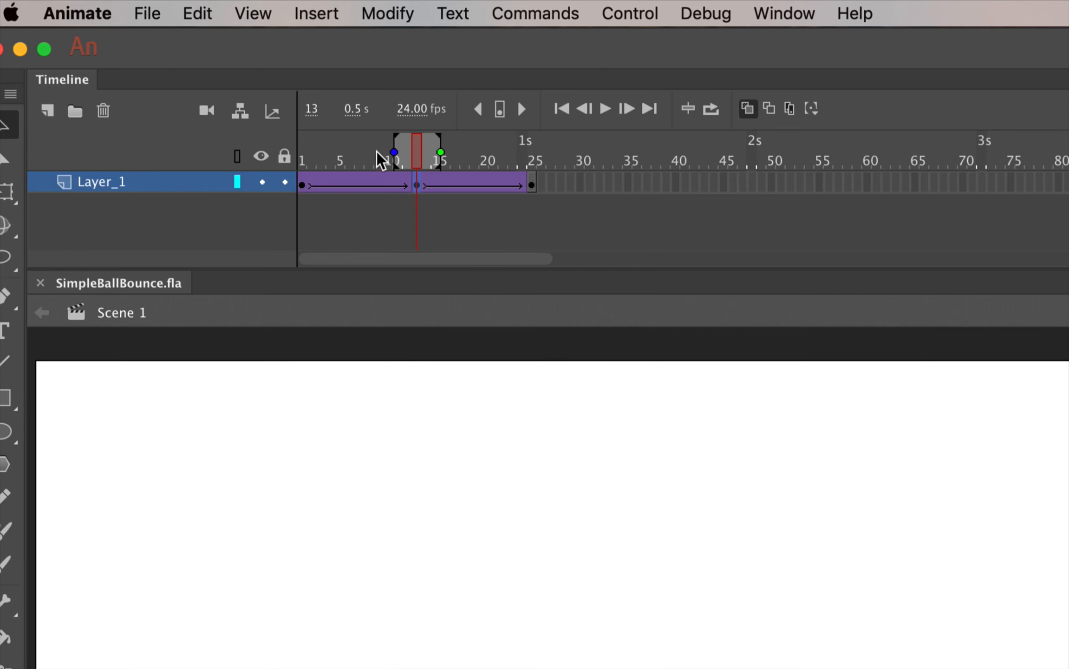
Extend the onion skin range so that it covers frames 1 to 25 of the ball animation
{"action": "left_click_drag", "start_coordinate": [392, 151], "coordinate": [298, 149]}
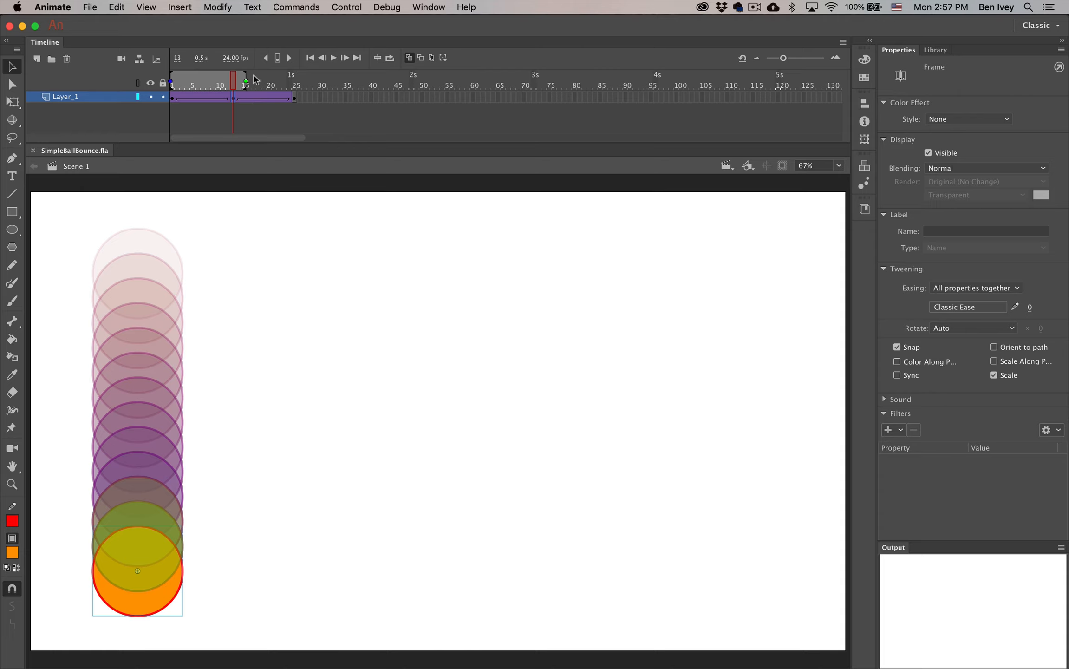
{"action": "left_click_drag", "start_coordinate": [245, 81], "coordinate": [297, 82]}
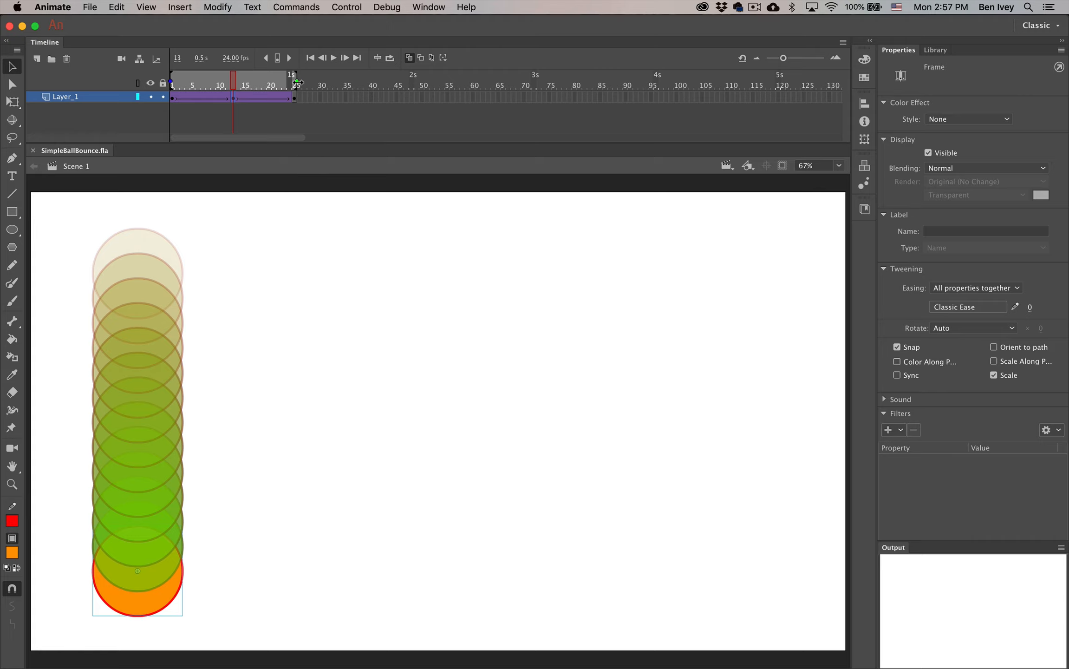
Limit the onion skin range to frames 1 to 13 and view the ball's descent from frame 1
{"action": "left_click_drag", "start_coordinate": [297, 82], "coordinate": [227, 80]}
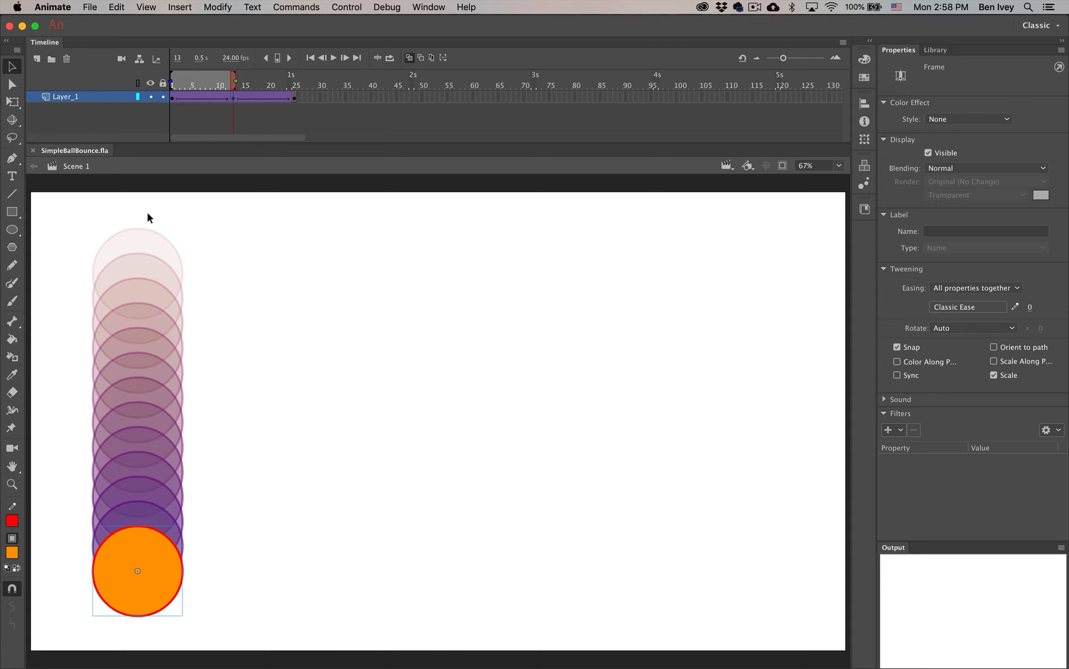
{"action": "left_click", "coordinate": [171, 97]}
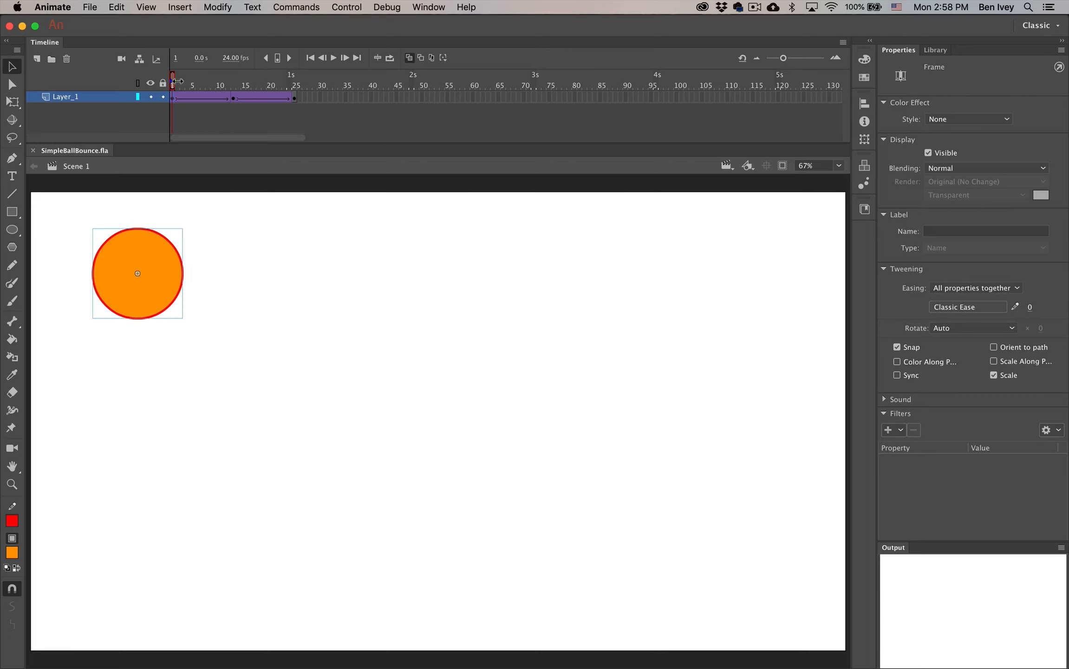
{"action": "left_click_drag", "start_coordinate": [177, 81], "coordinate": [239, 79]}
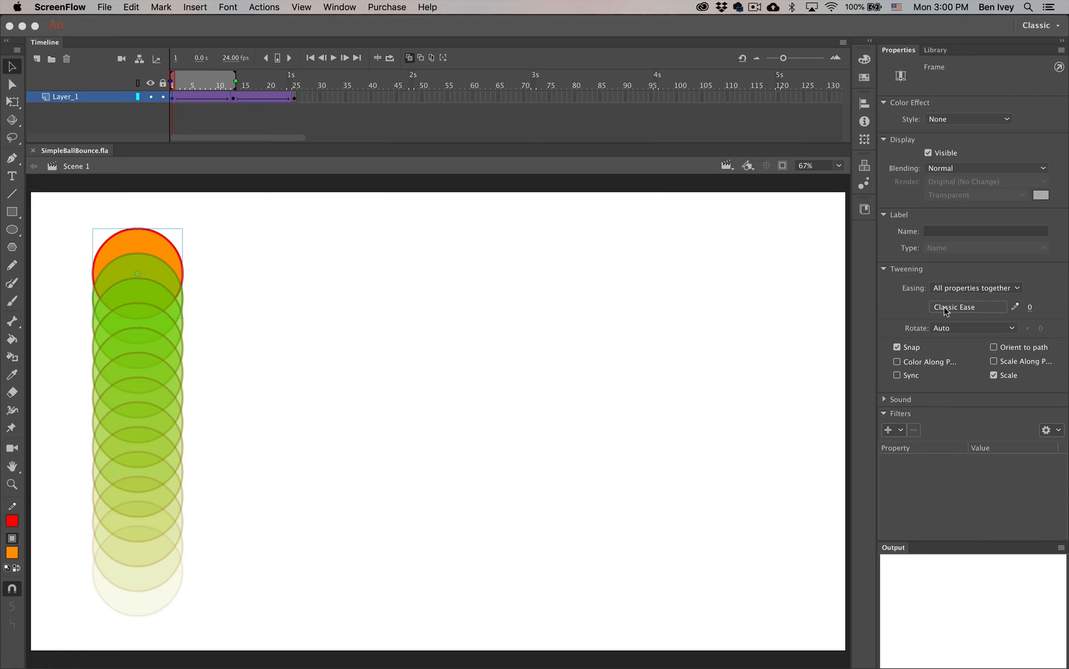
Set the classic ease intensity of the first tween, starting at frame 1, to -100 and save the document
{"action": "left_click", "coordinate": [1028, 308]}
{"action": "left_click", "coordinate": [1028, 307]}
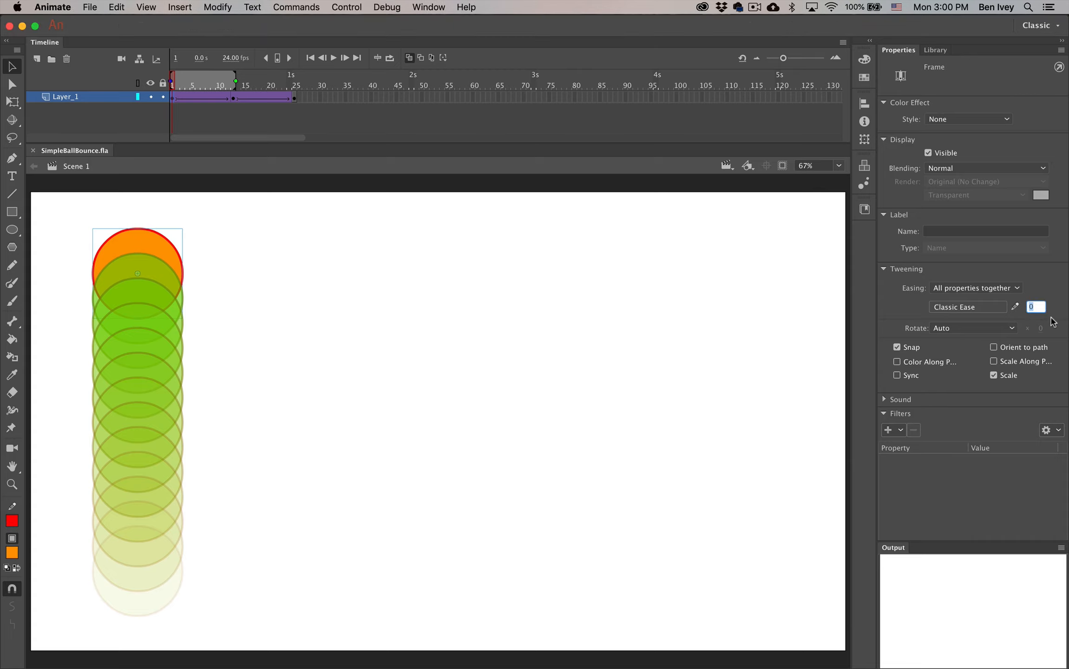
{"action": "left_click", "coordinate": [1046, 290]}
{"action": "left_click_drag", "start_coordinate": [1030, 309], "coordinate": [911, 317]}
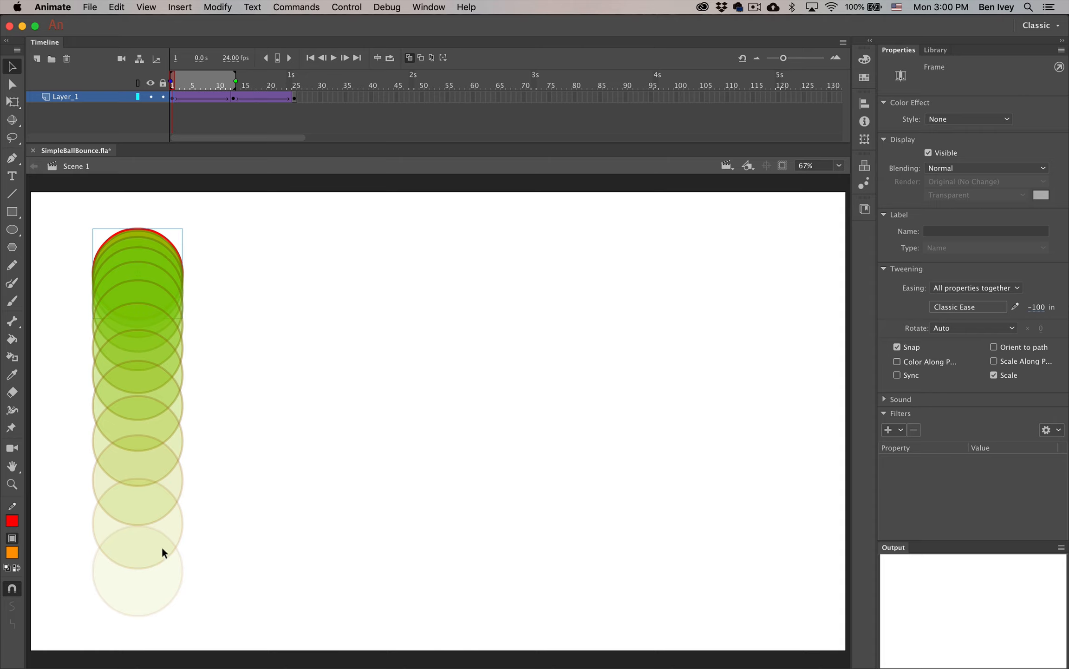
{"action": "key", "text": "super+s"}
Set the classic ease intensity of the second tween, starting at frame 13, to 100
{"action": "left_click", "coordinate": [232, 97]}
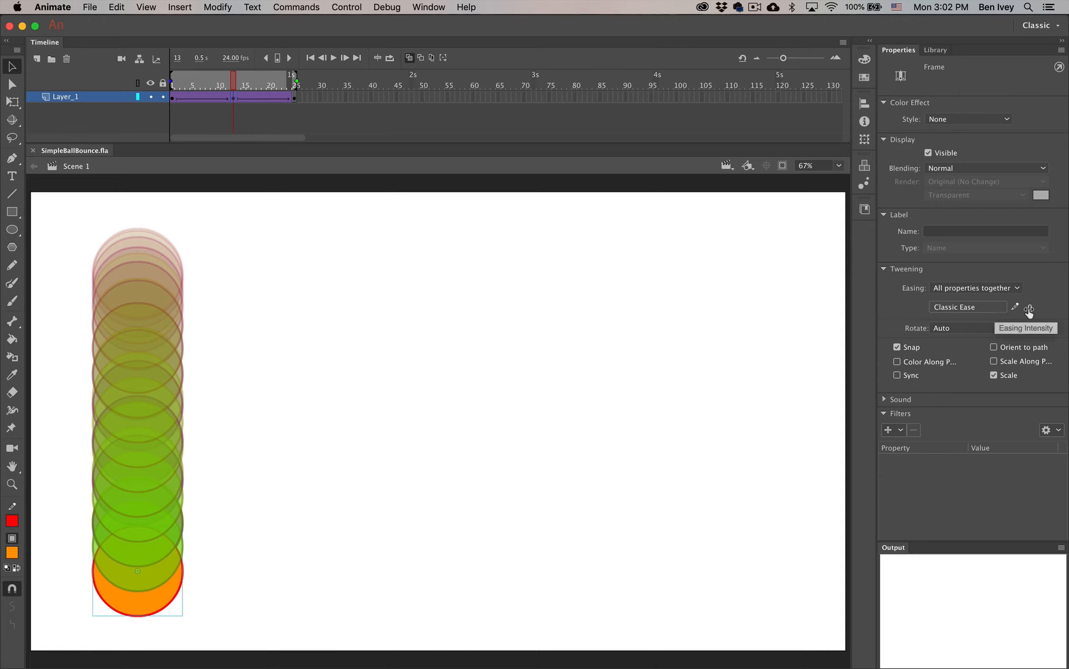
{"action": "left_click_drag", "start_coordinate": [1028, 308], "coordinate": [1058, 315]}
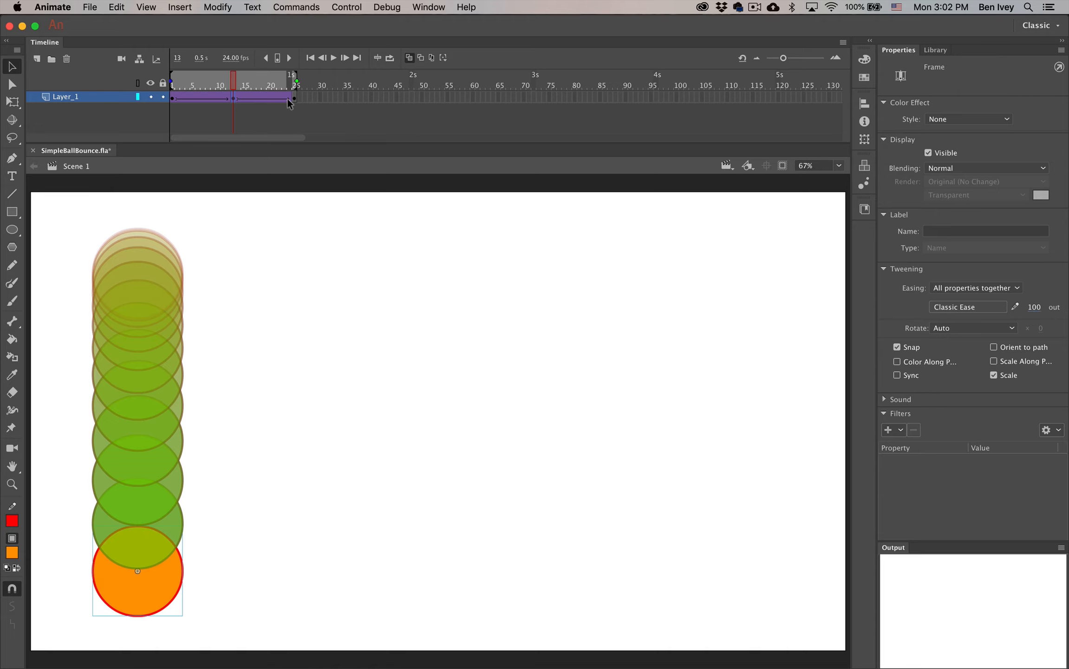
Test the eased bounce animation in a movie preview and save the SimpleBallBounce.fla document
{"action": "left_click", "coordinate": [346, 7]}
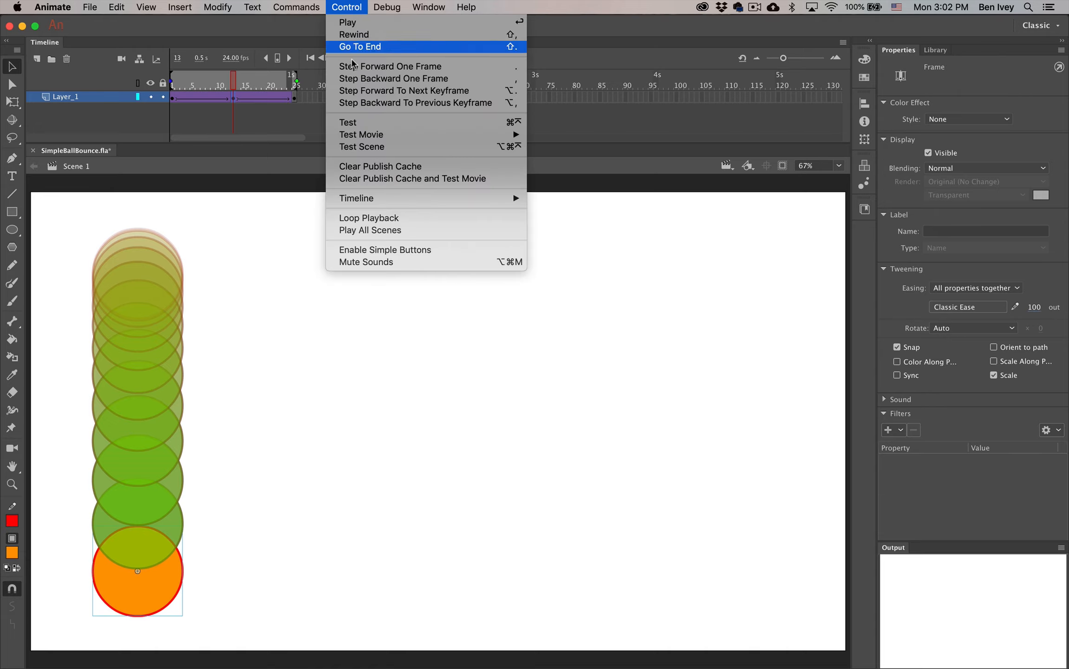
{"action": "left_click", "coordinate": [353, 122]}
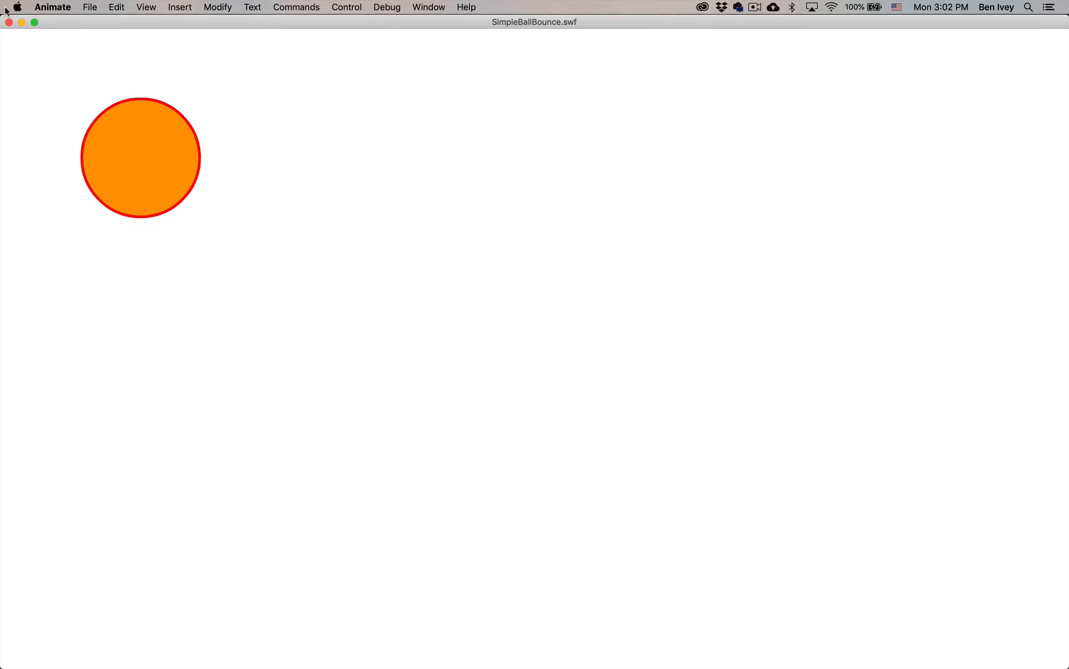
{"action": "left_click", "coordinate": [8, 22]}
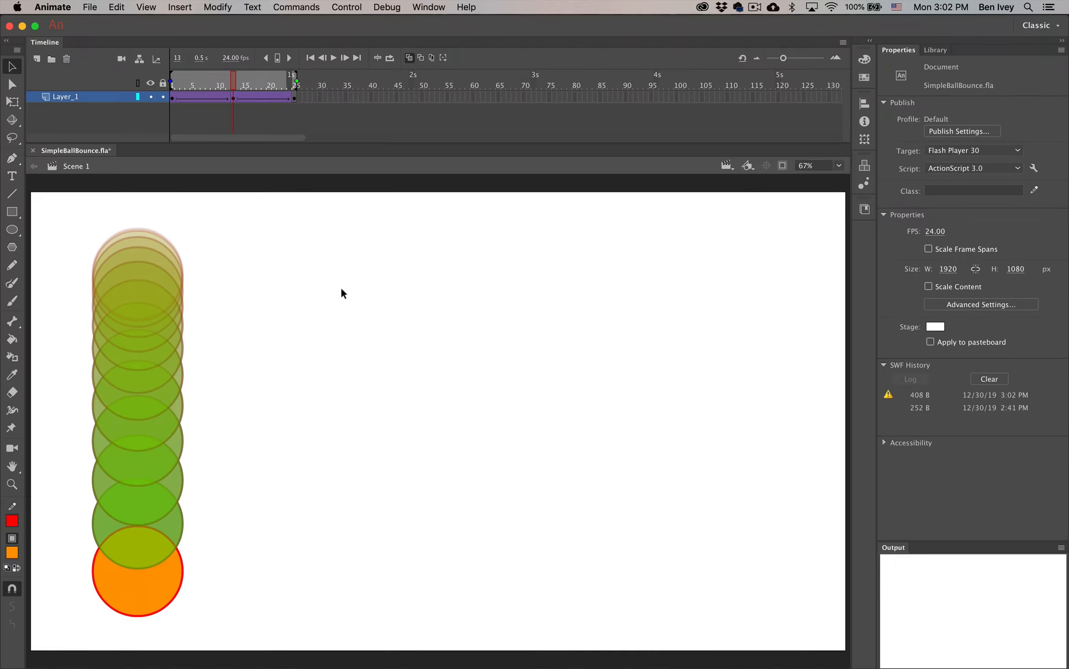
{"action": "left_click", "coordinate": [90, 7]}
{"action": "left_click", "coordinate": [108, 108]}
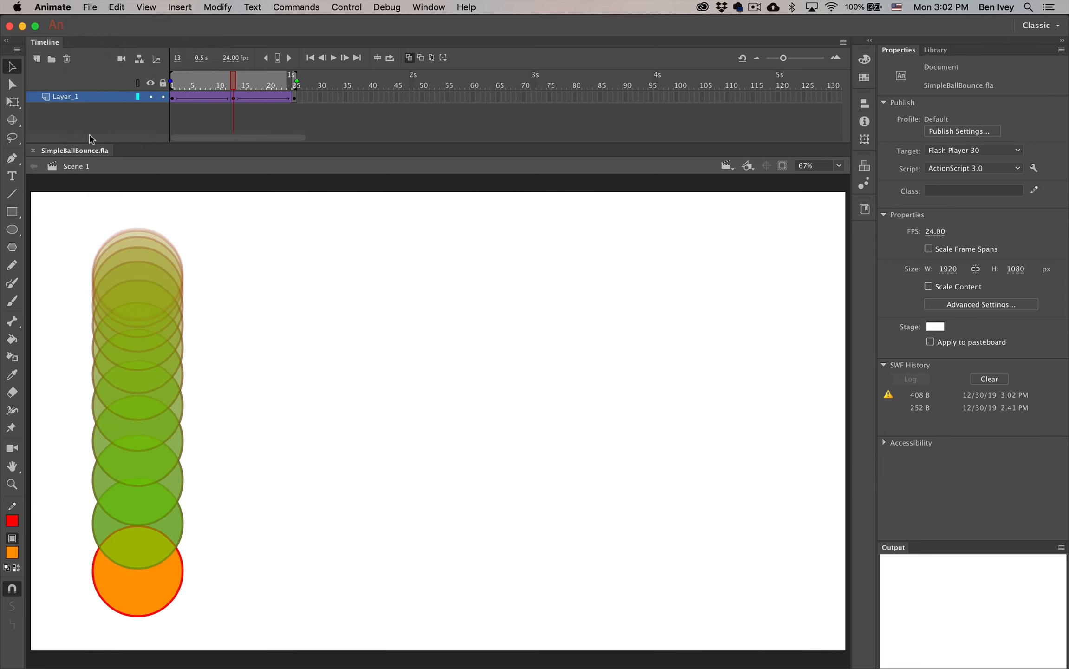